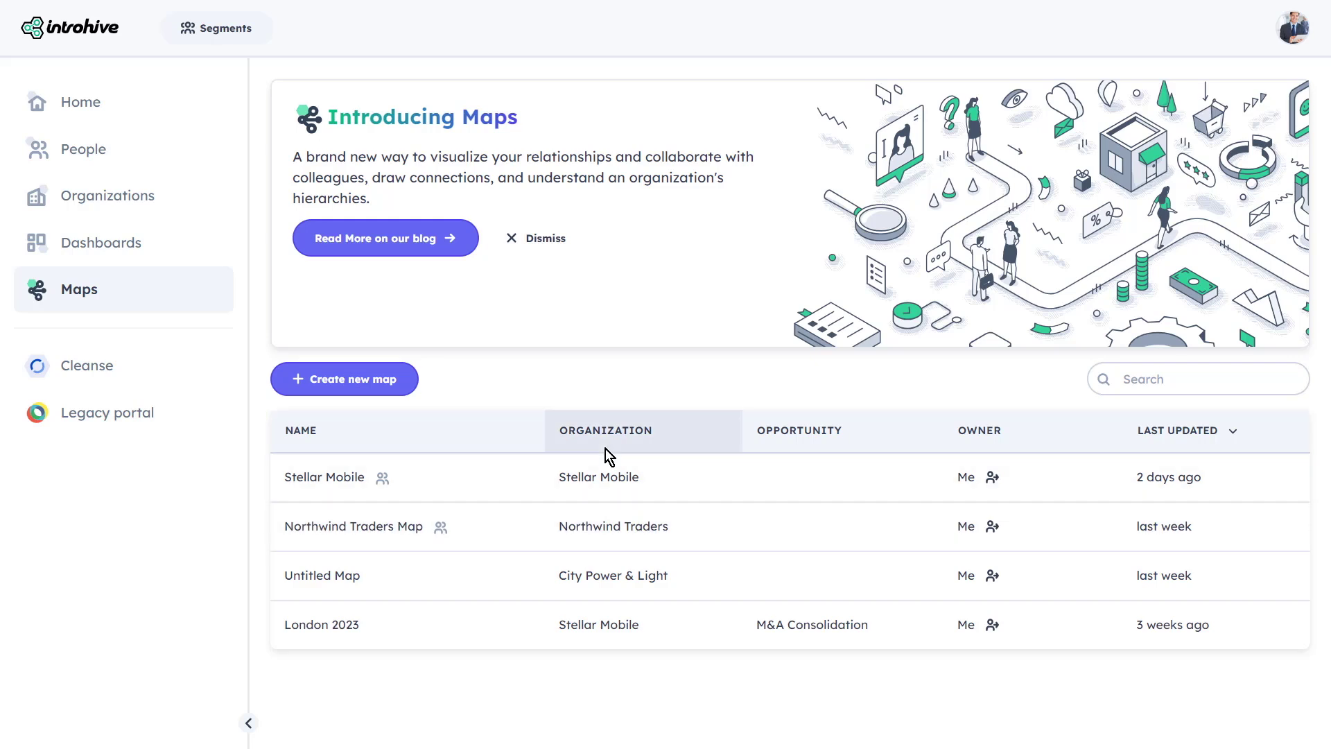
Create a new map named 'Stellar Mobile Project' and make it shared
click(365, 386)
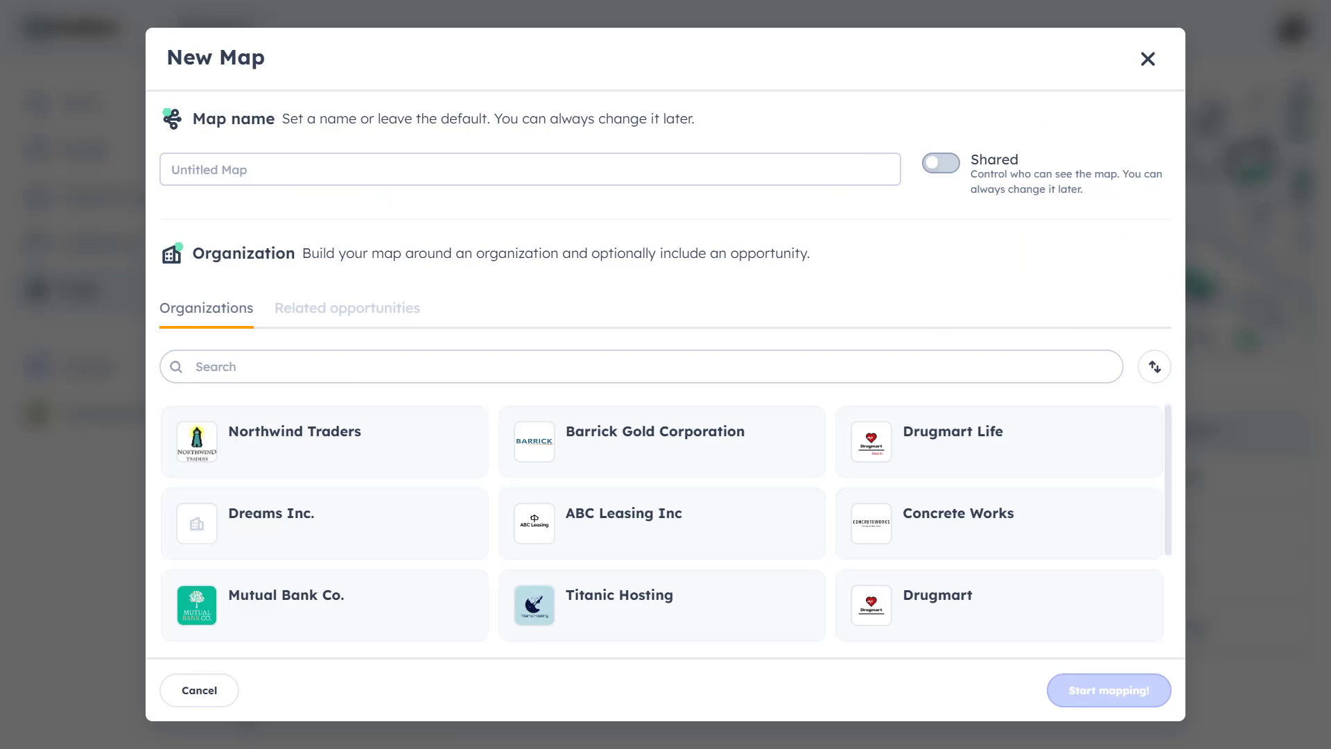
click(778, 161)
text(Stellar Mobile Project)
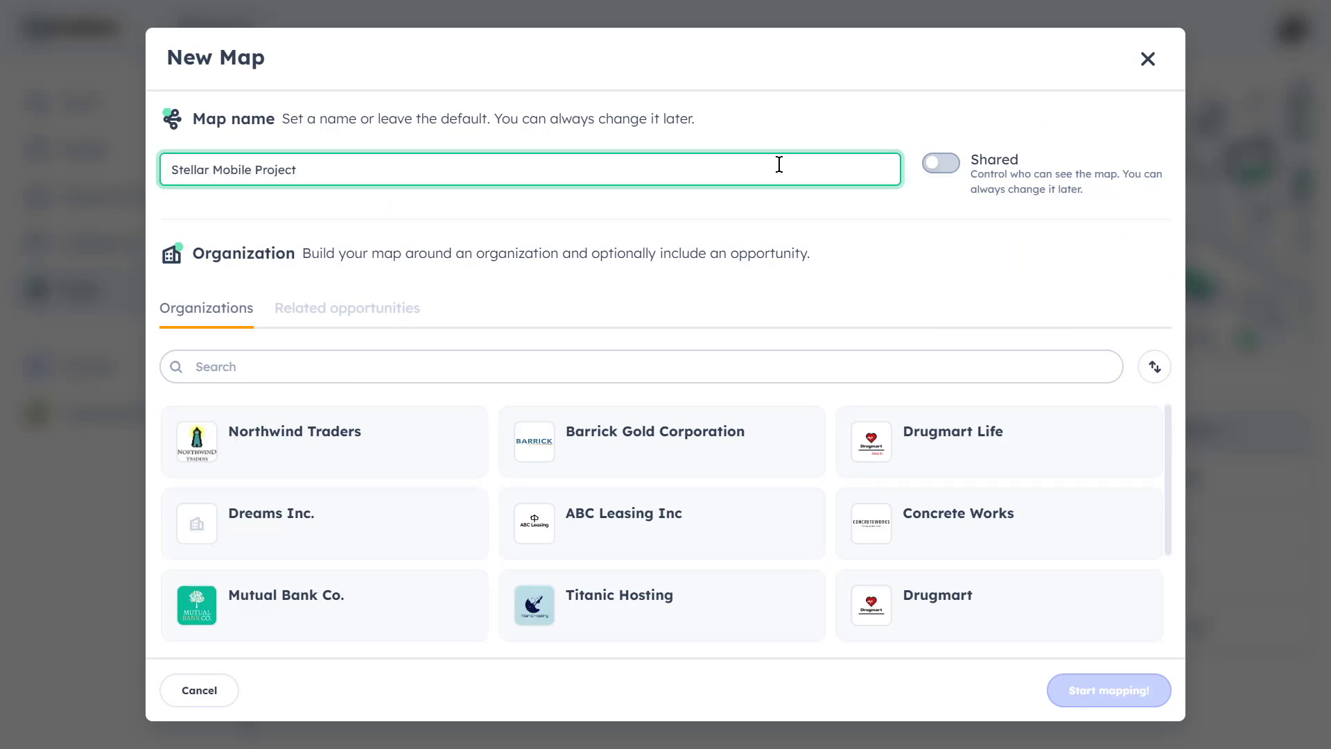
click(941, 164)
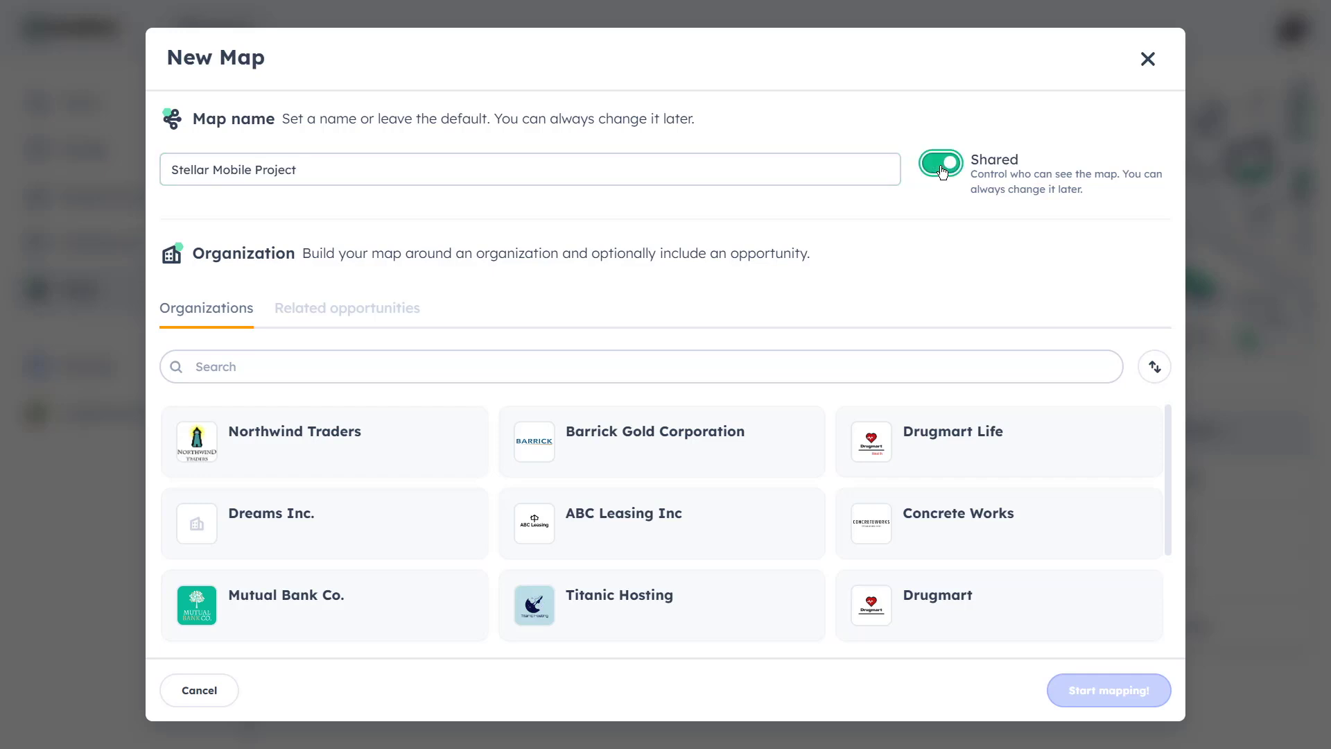
Search 'STELL', build the map around Stellar Mobile, and start mapping
click(730, 369)
text(STELL)
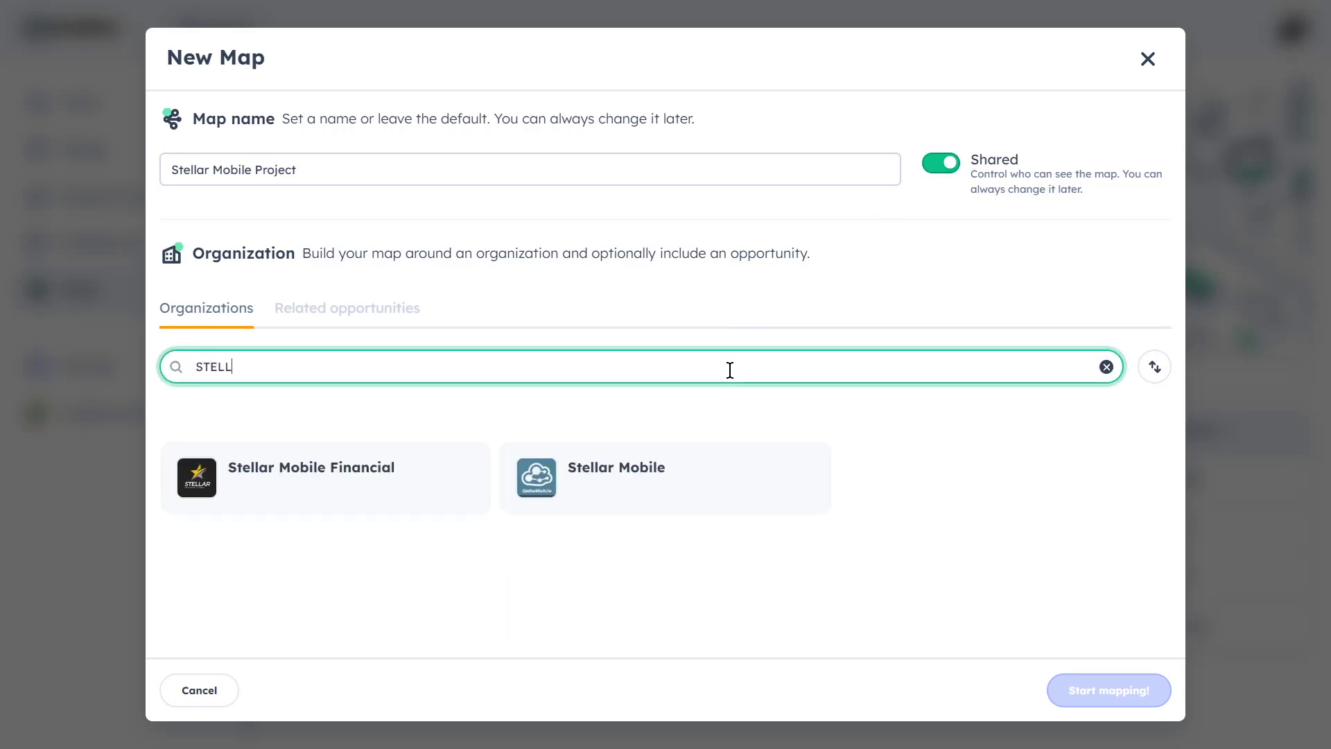
click(703, 488)
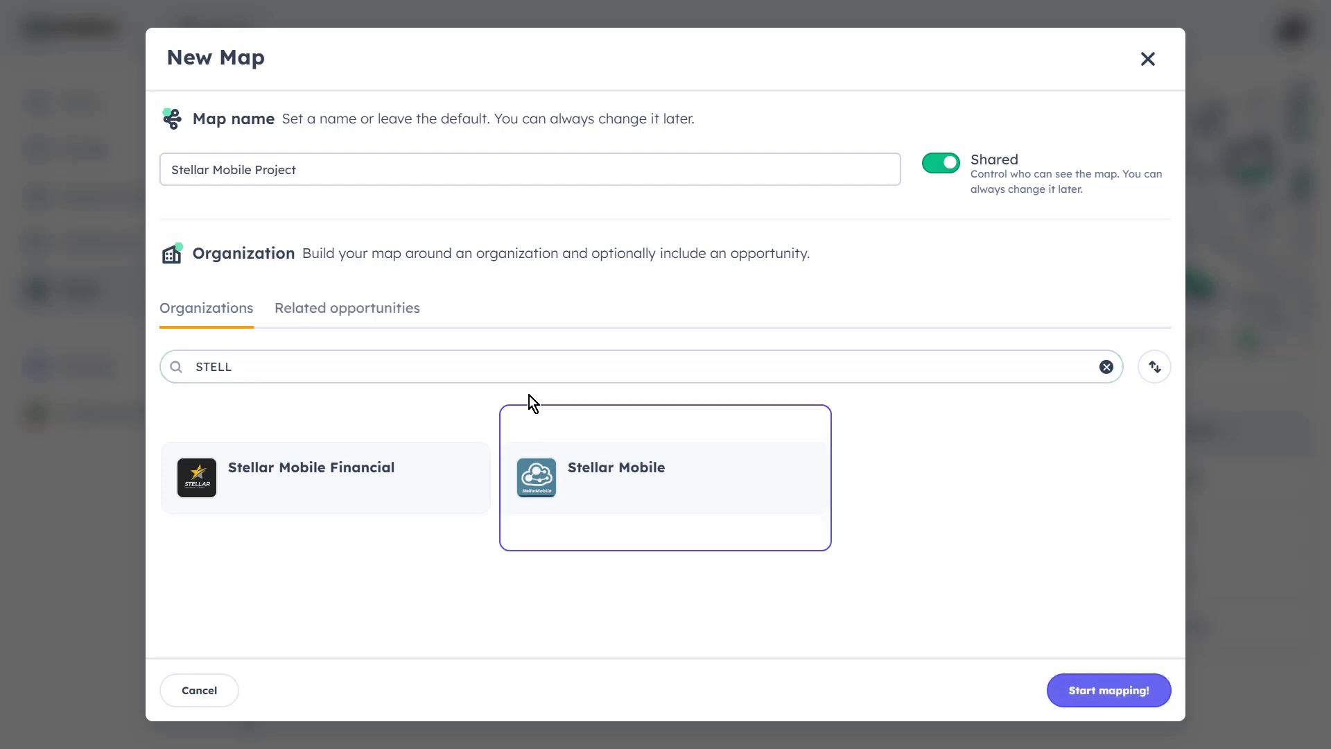
click(386, 313)
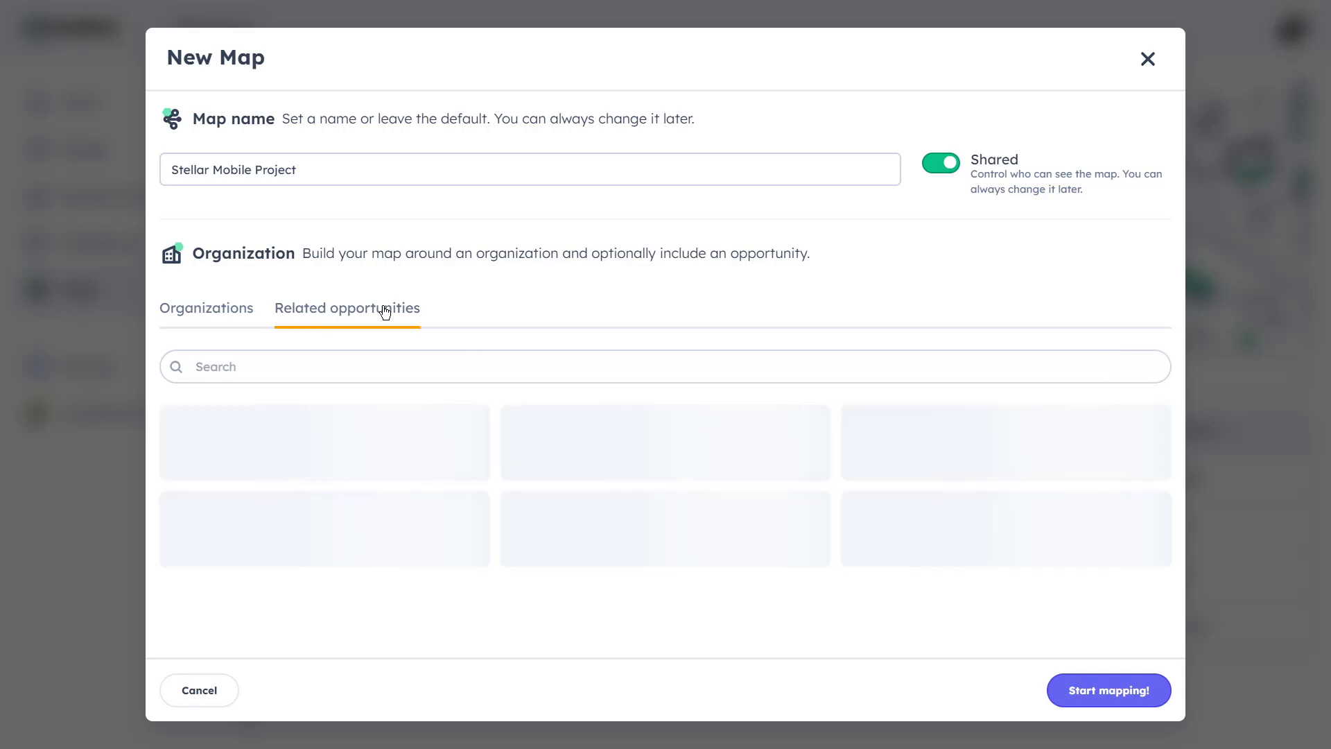
click(235, 312)
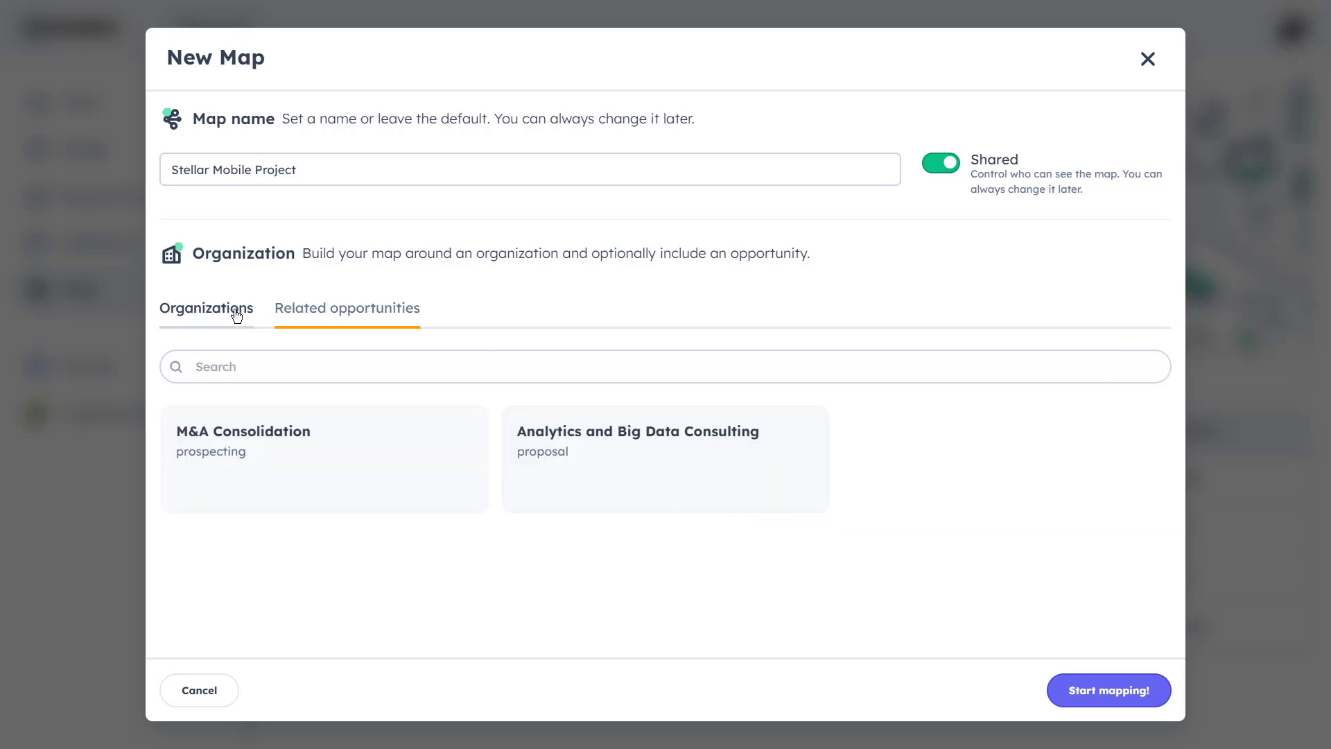
click(1126, 693)
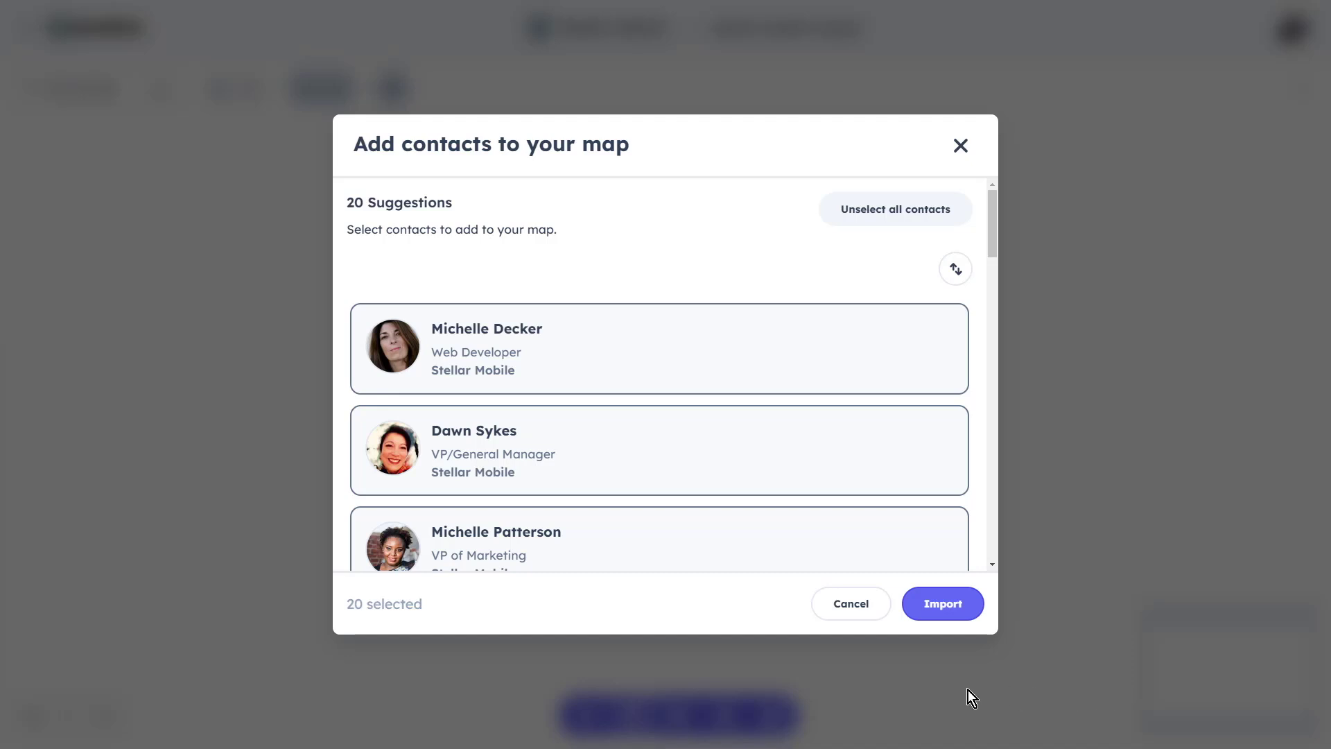
click(781, 365)
click(782, 365)
click(919, 225)
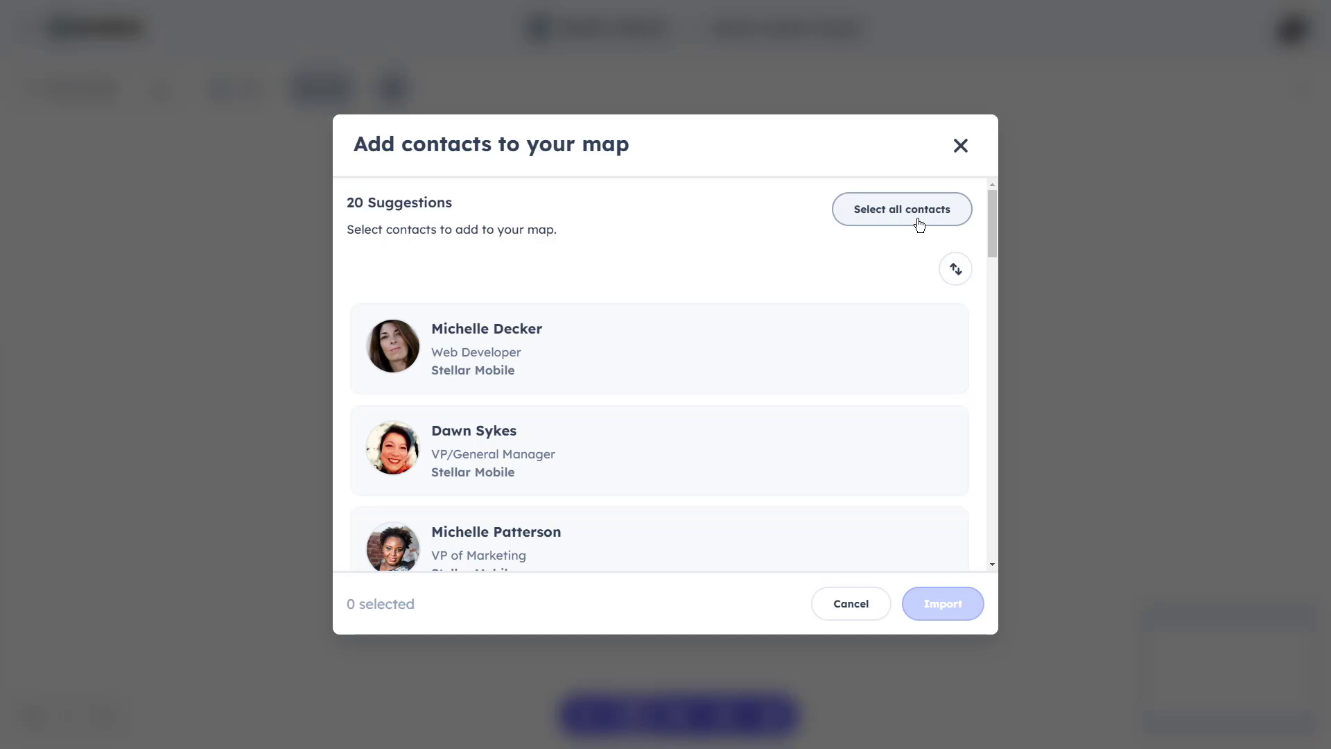
click(919, 225)
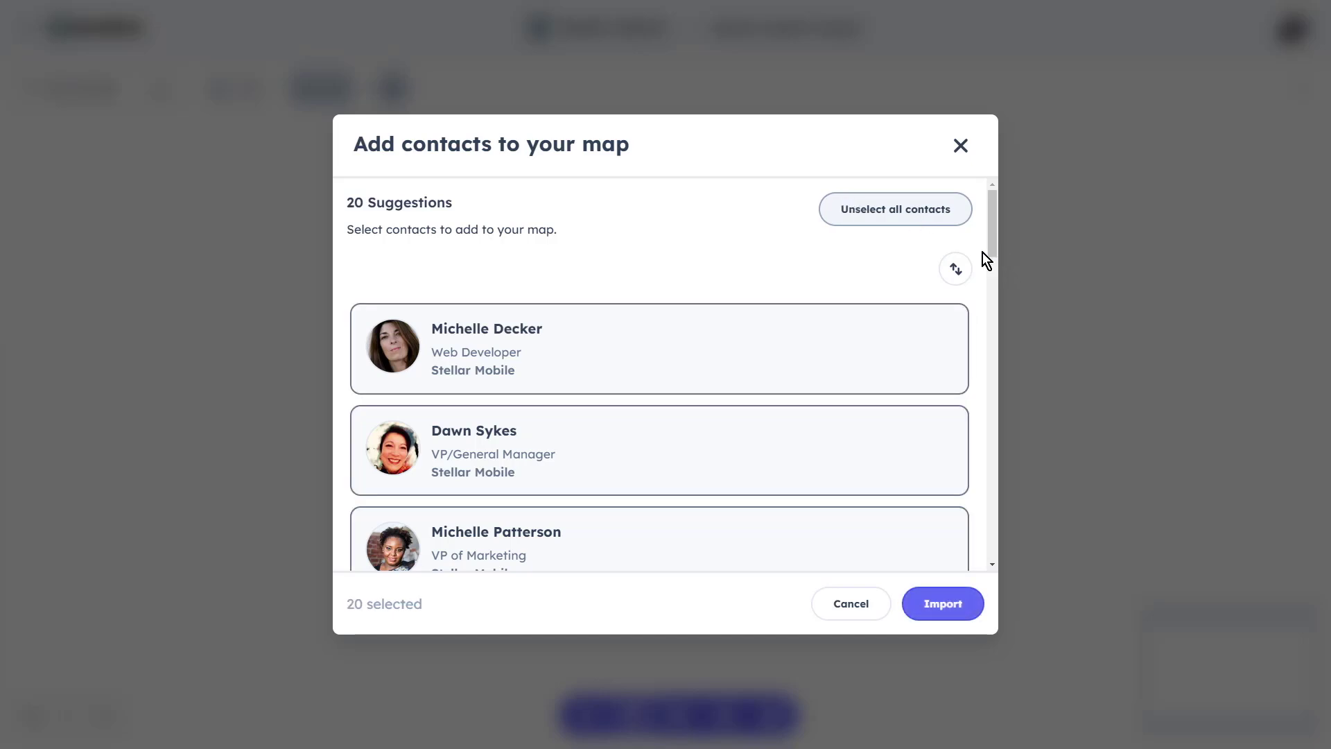
click(955, 268)
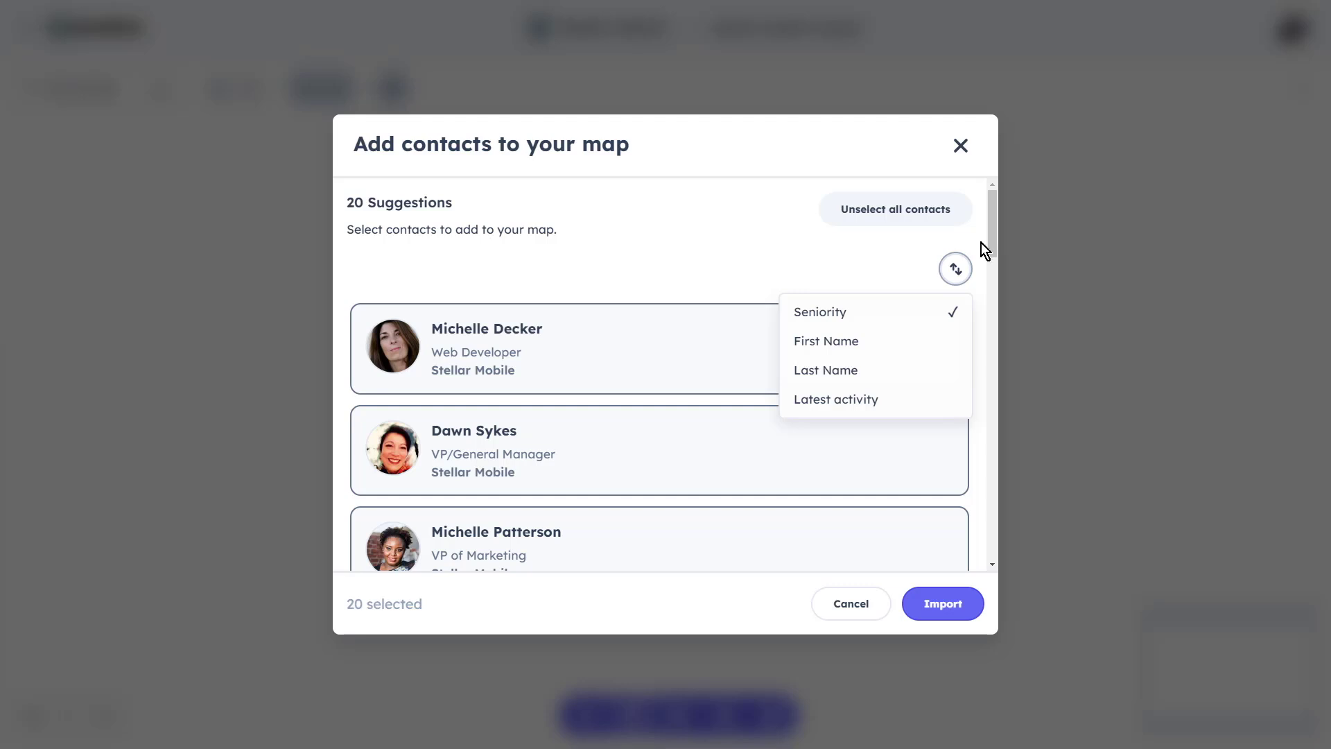
click(959, 266)
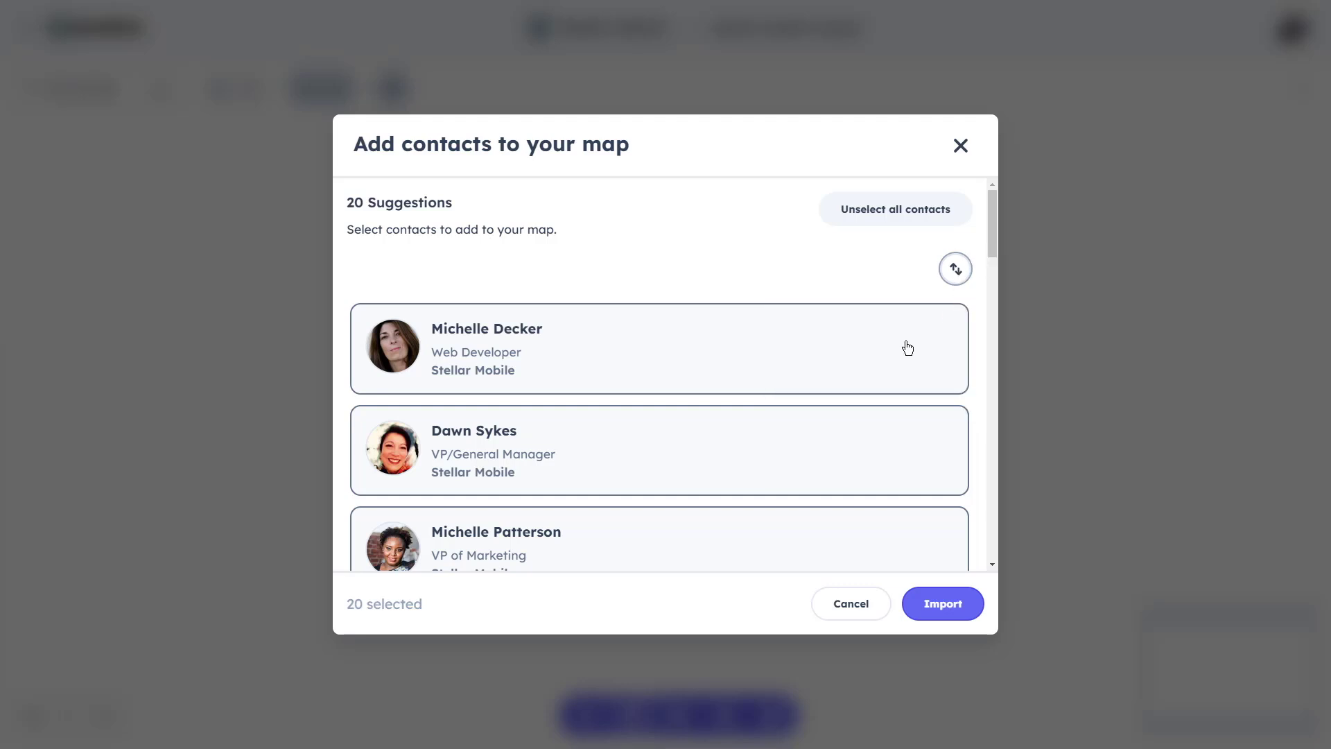
click(913, 217)
click(888, 342)
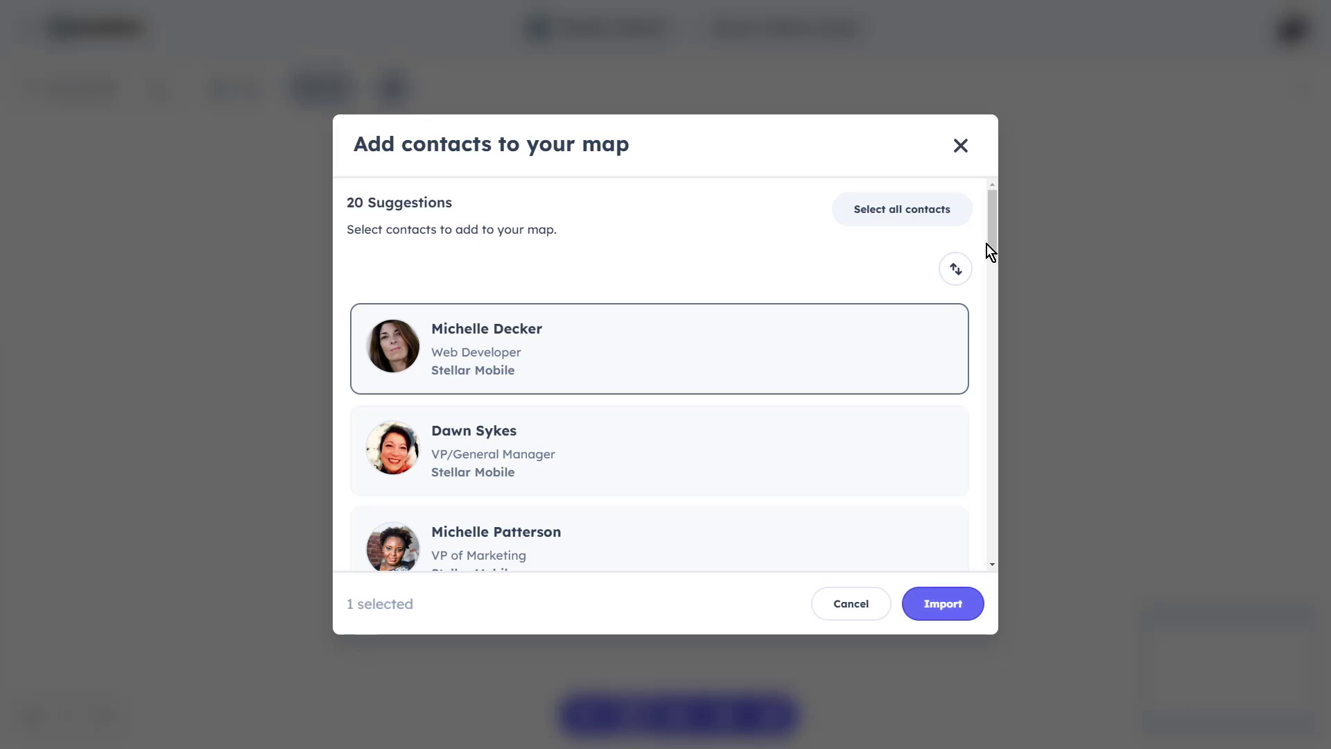
drag(989, 251, 976, 489)
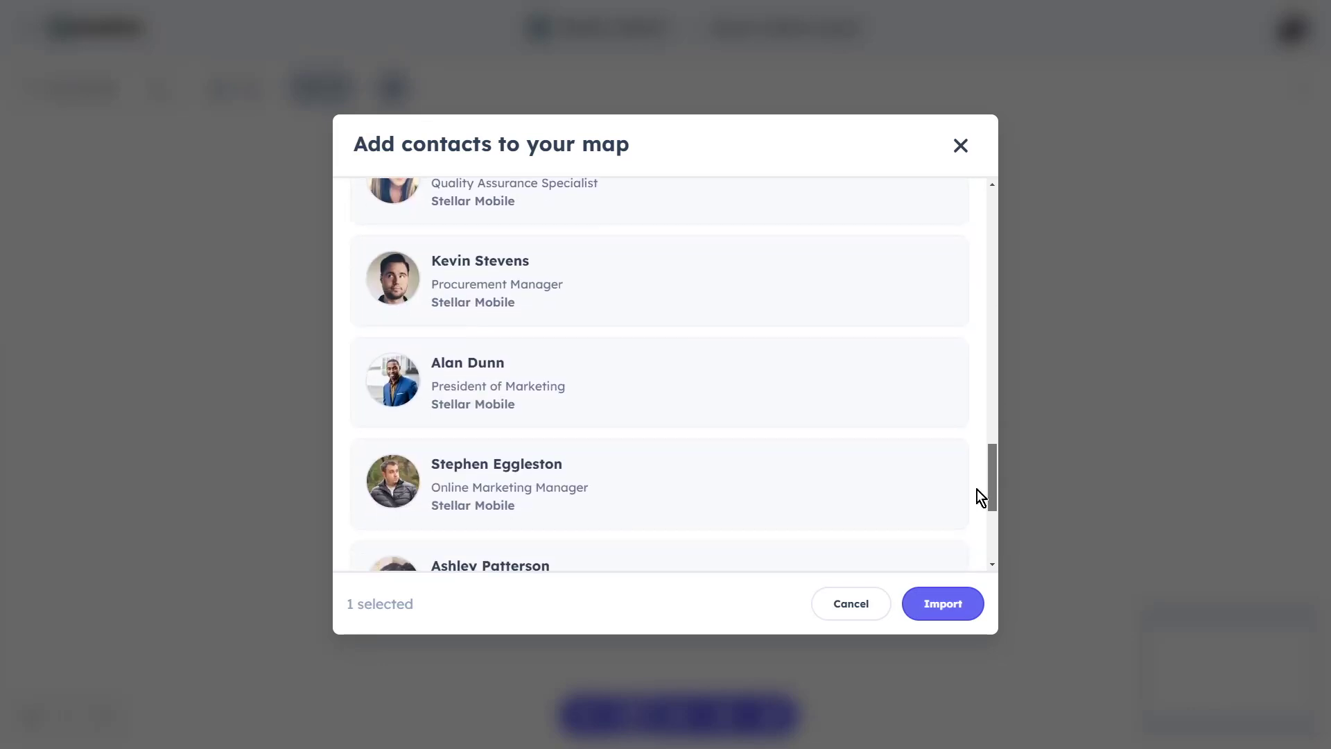
click(917, 392)
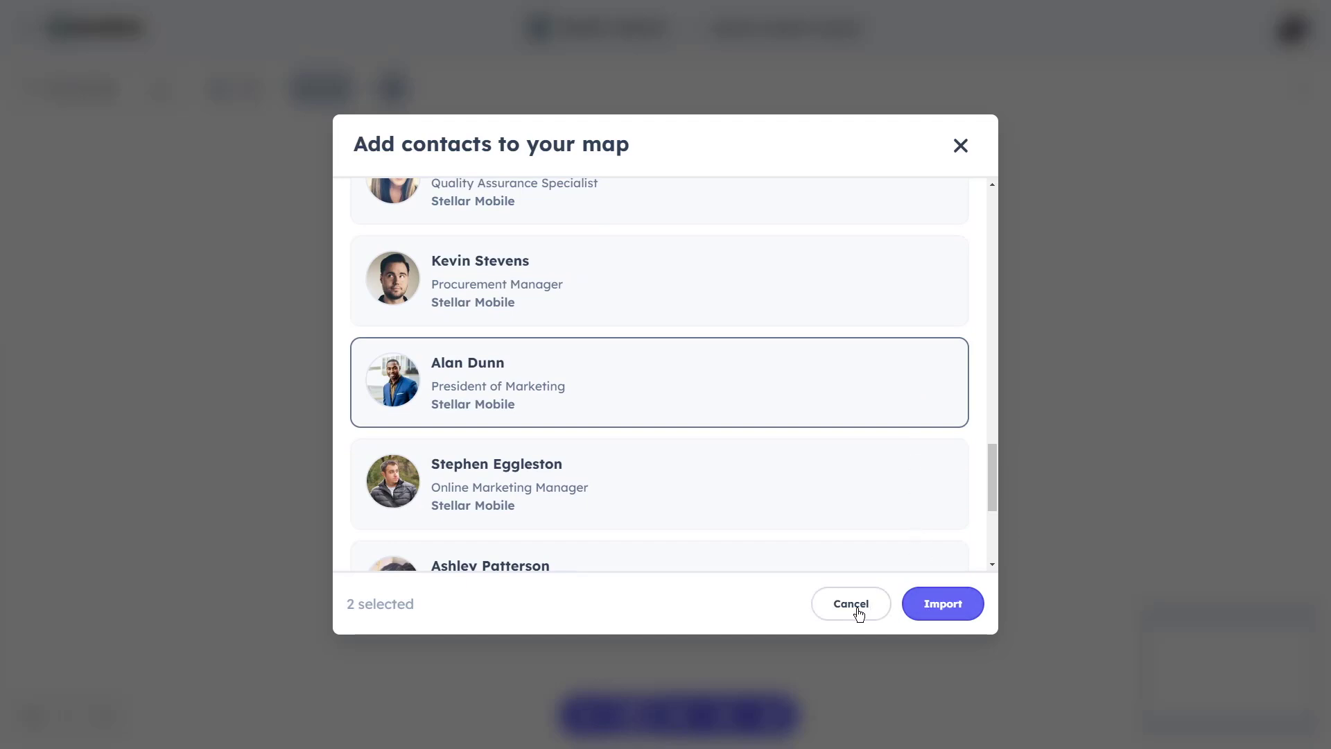
click(941, 610)
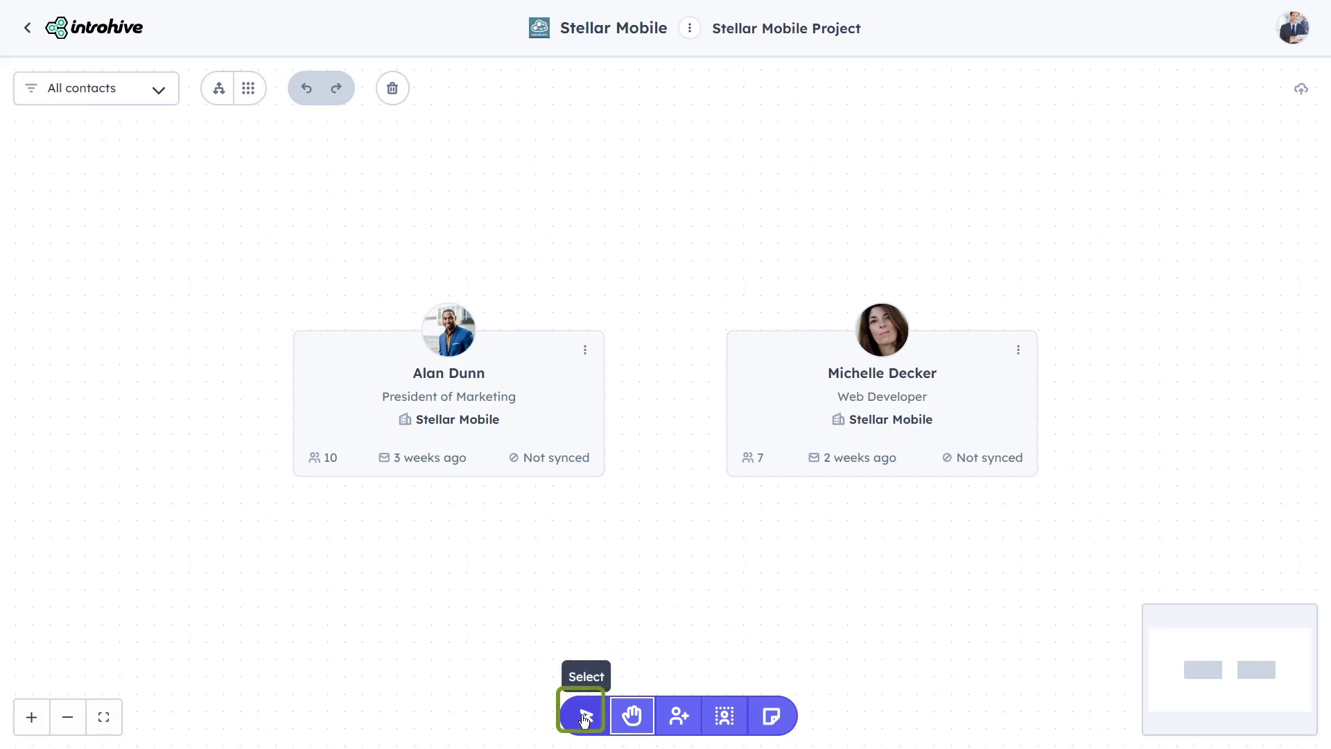
click(586, 715)
click(552, 432)
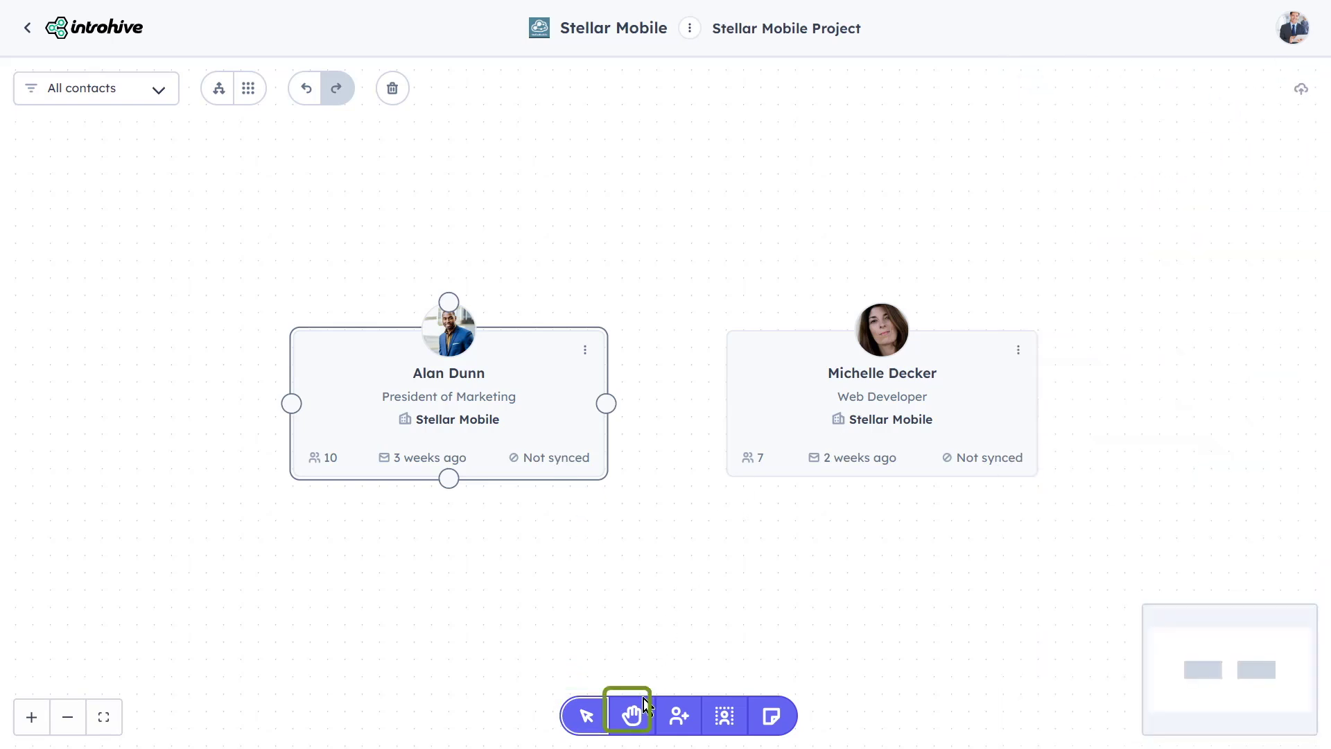
click(637, 714)
drag(671, 579, 652, 482)
drag(912, 490, 817, 538)
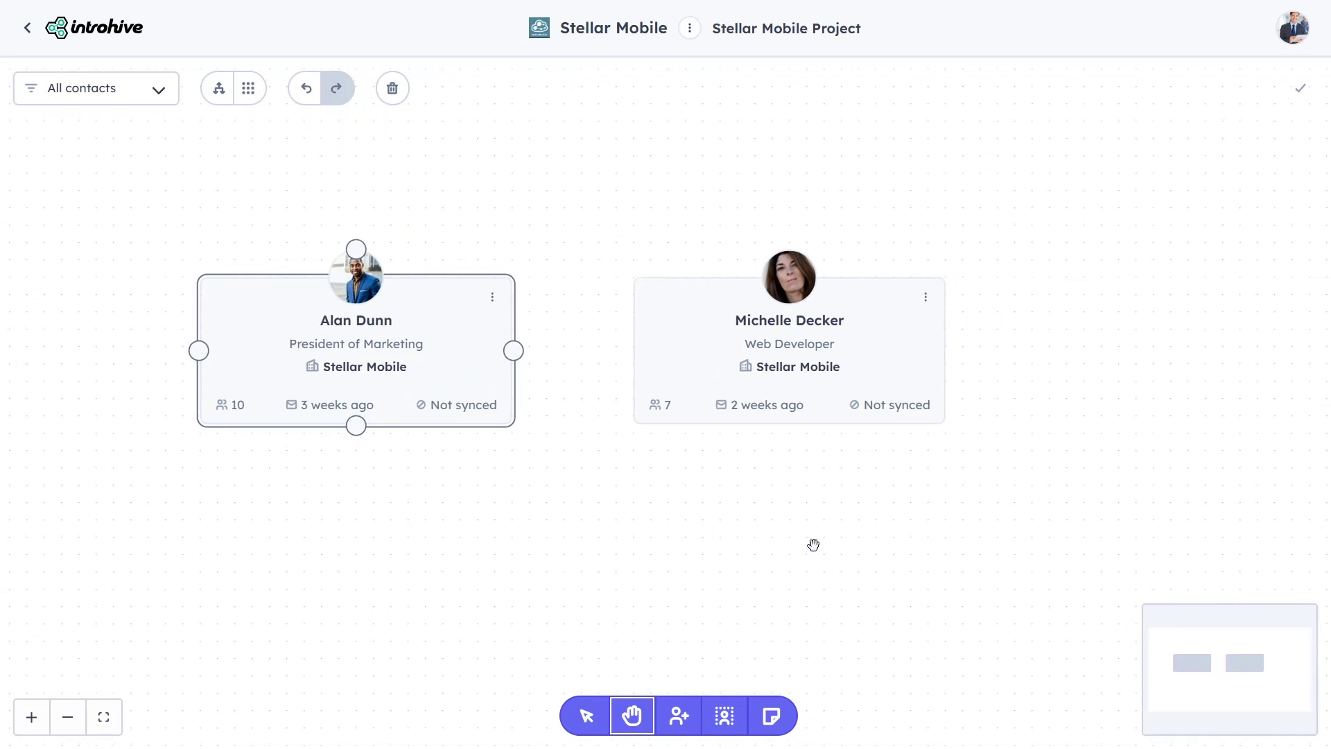
click(689, 721)
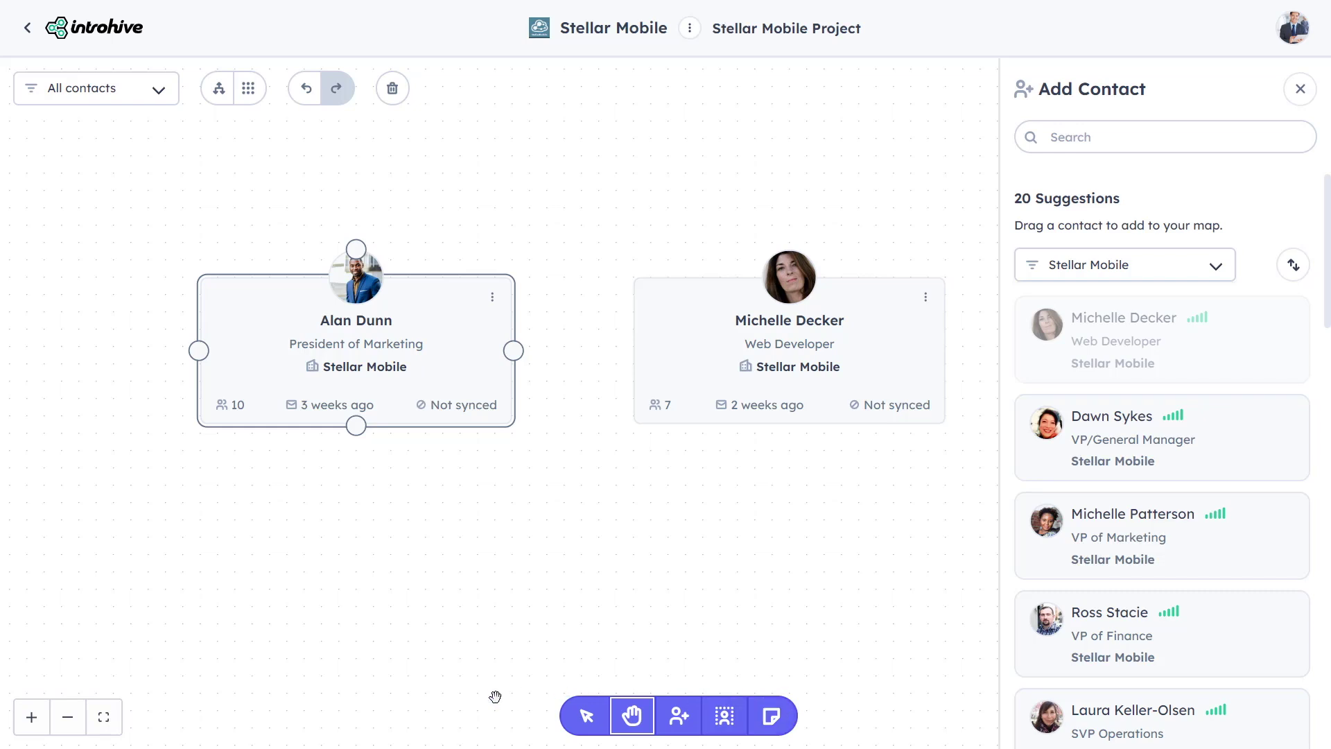
click(67, 717)
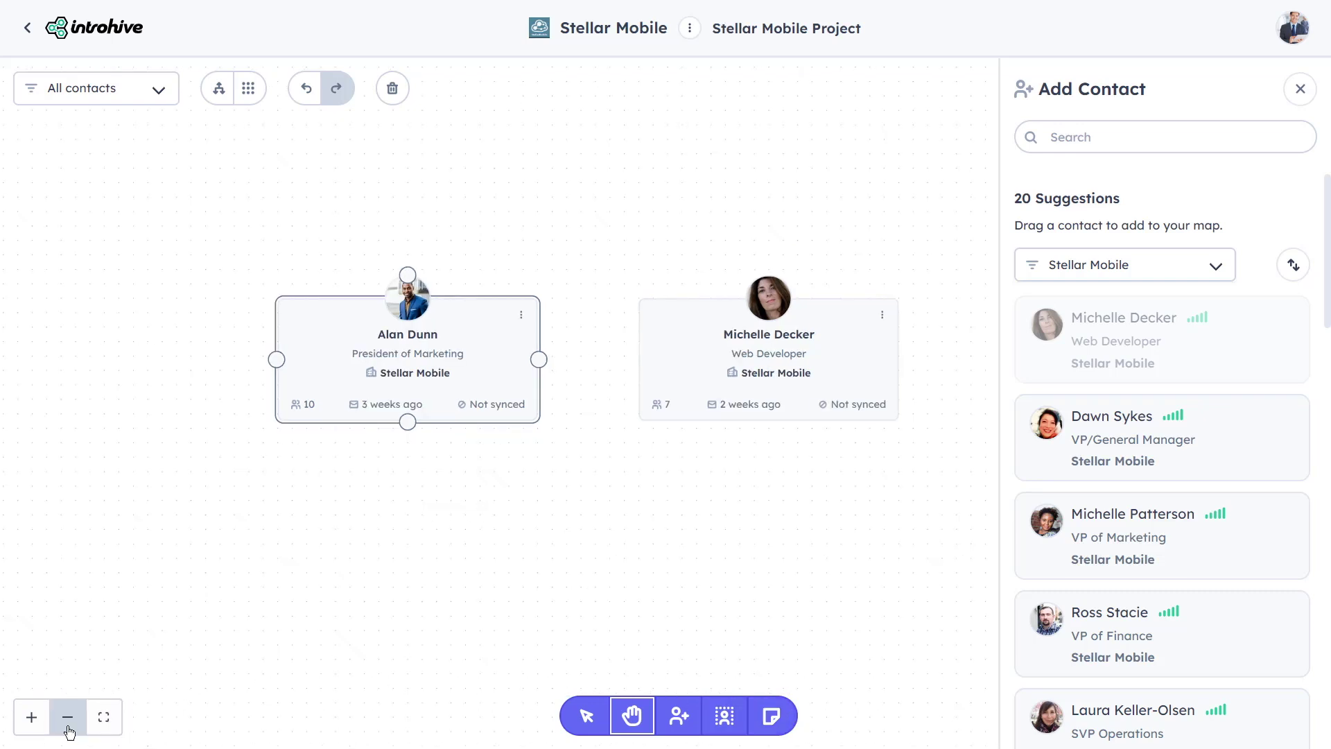
click(105, 724)
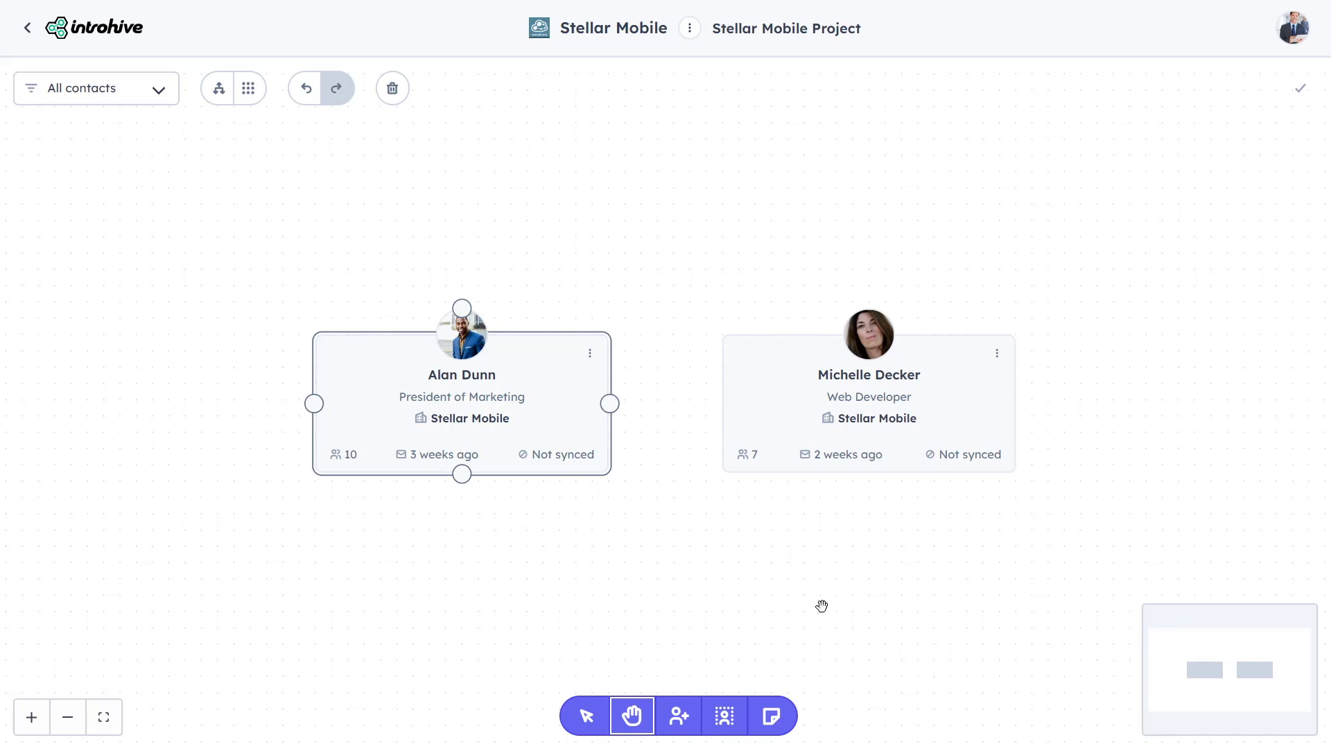
click(681, 718)
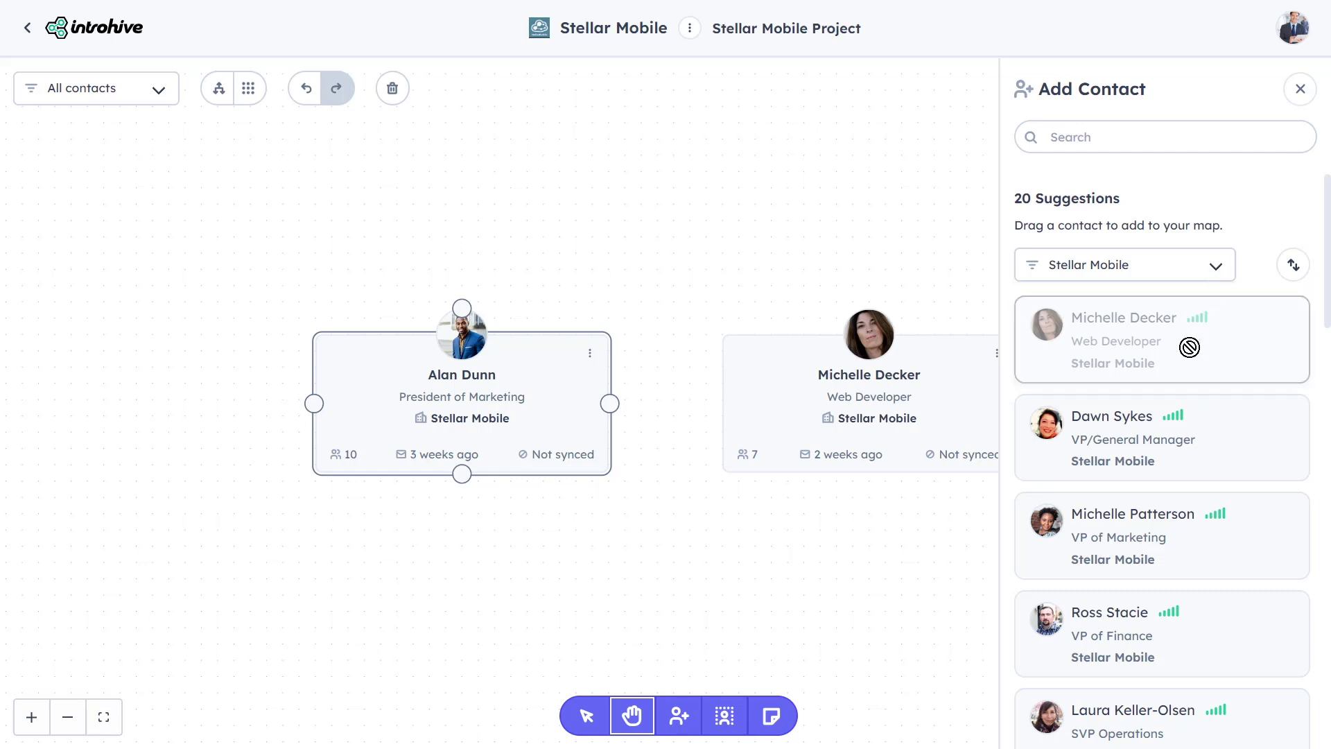
drag(1174, 521, 525, 547)
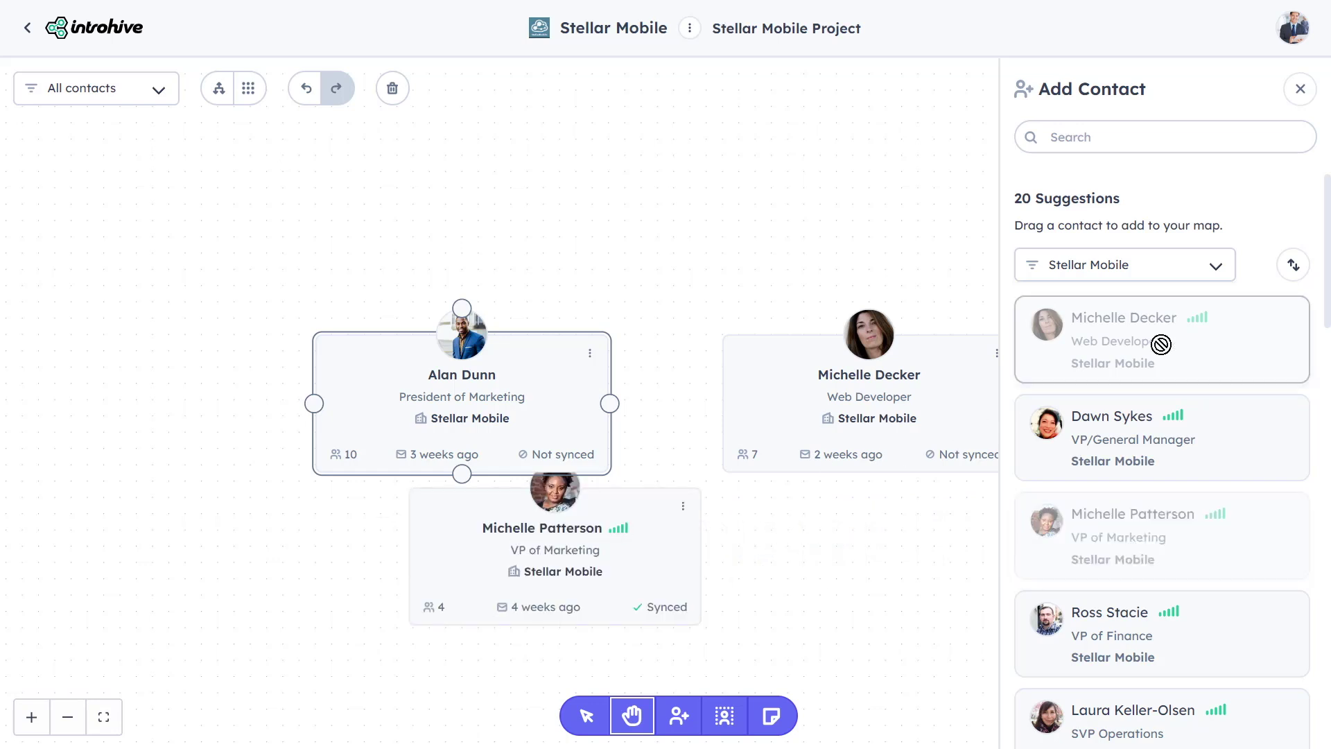
click(1219, 270)
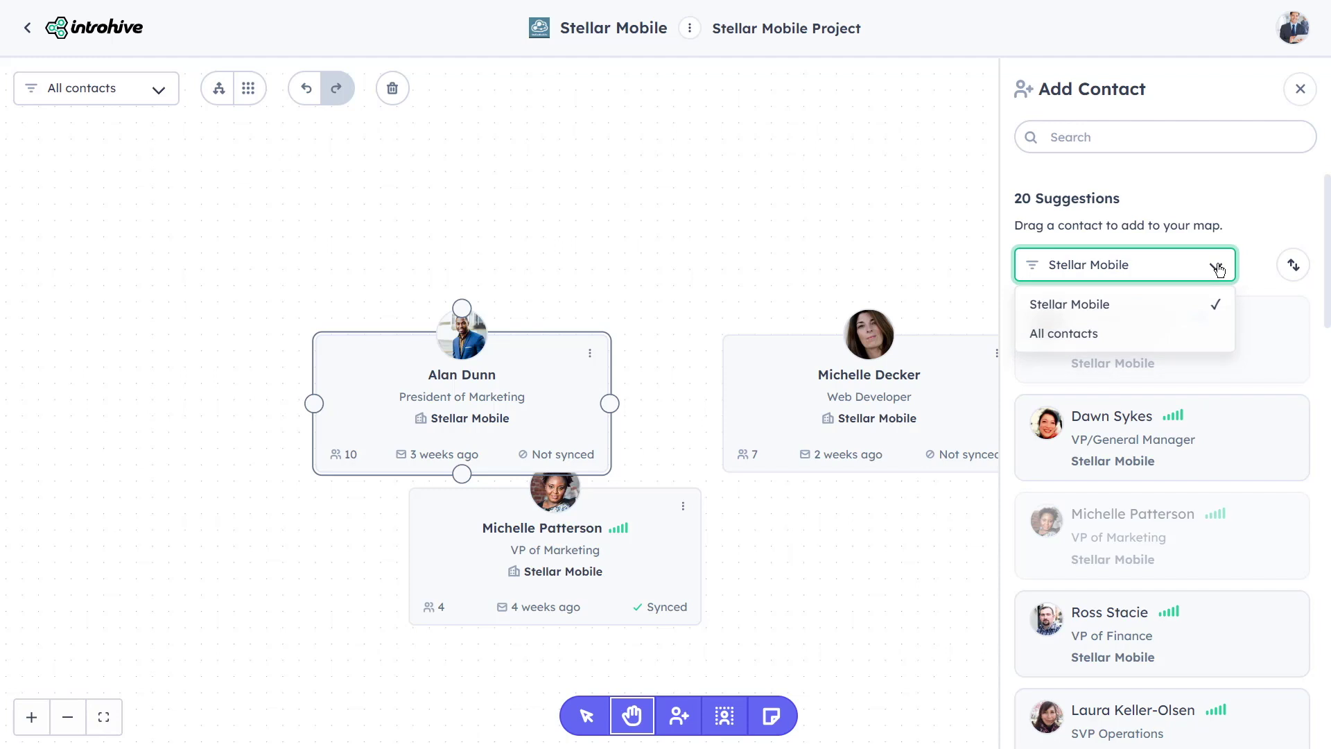
click(1117, 335)
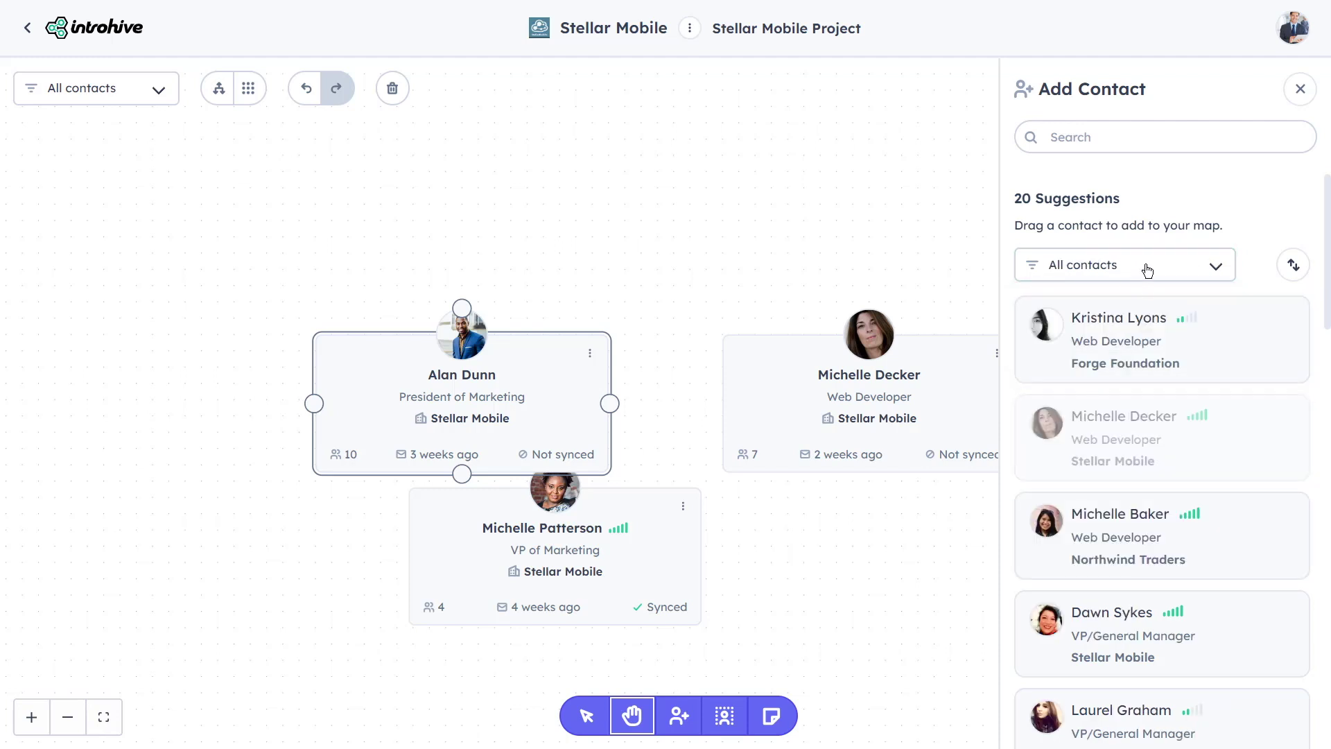
click(1121, 137)
text(north)
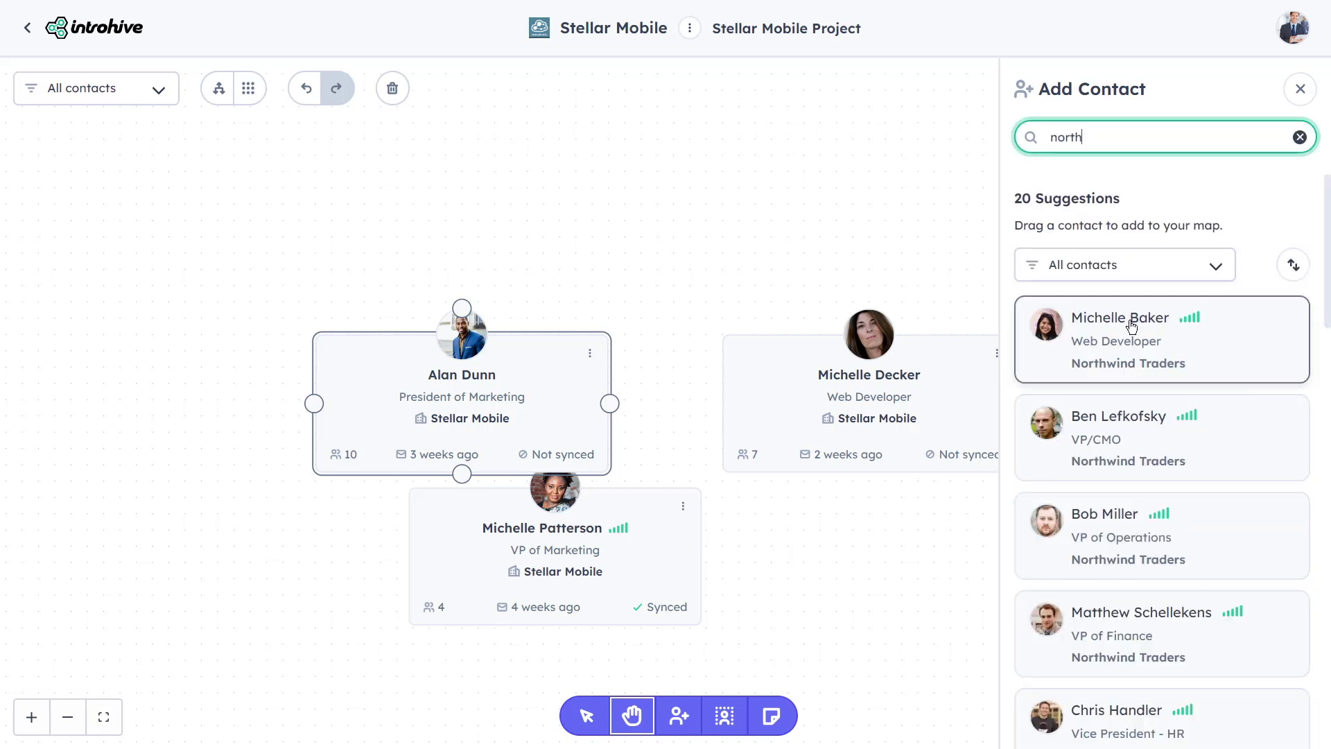
drag(1128, 360, 788, 579)
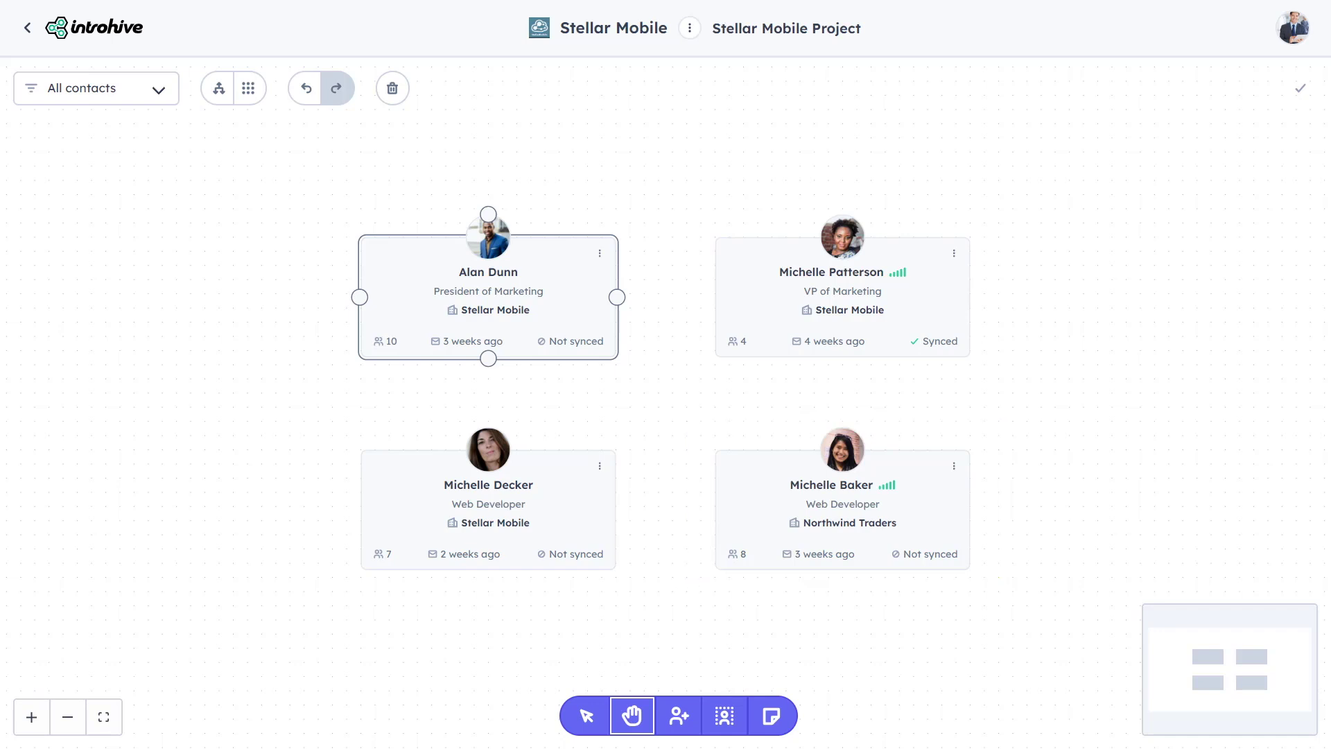
click(732, 719)
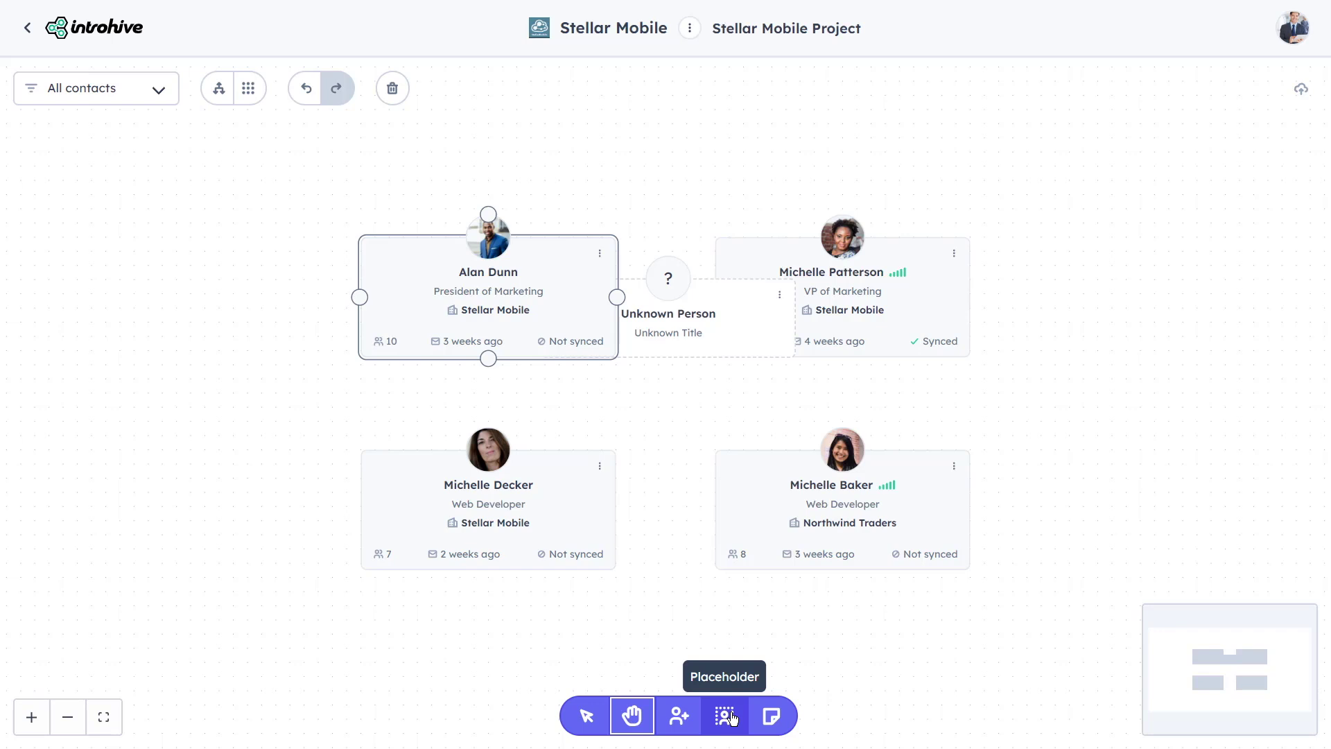
Colour the Unknown Person placeholder card pink, then delete it from the map
click(707, 334)
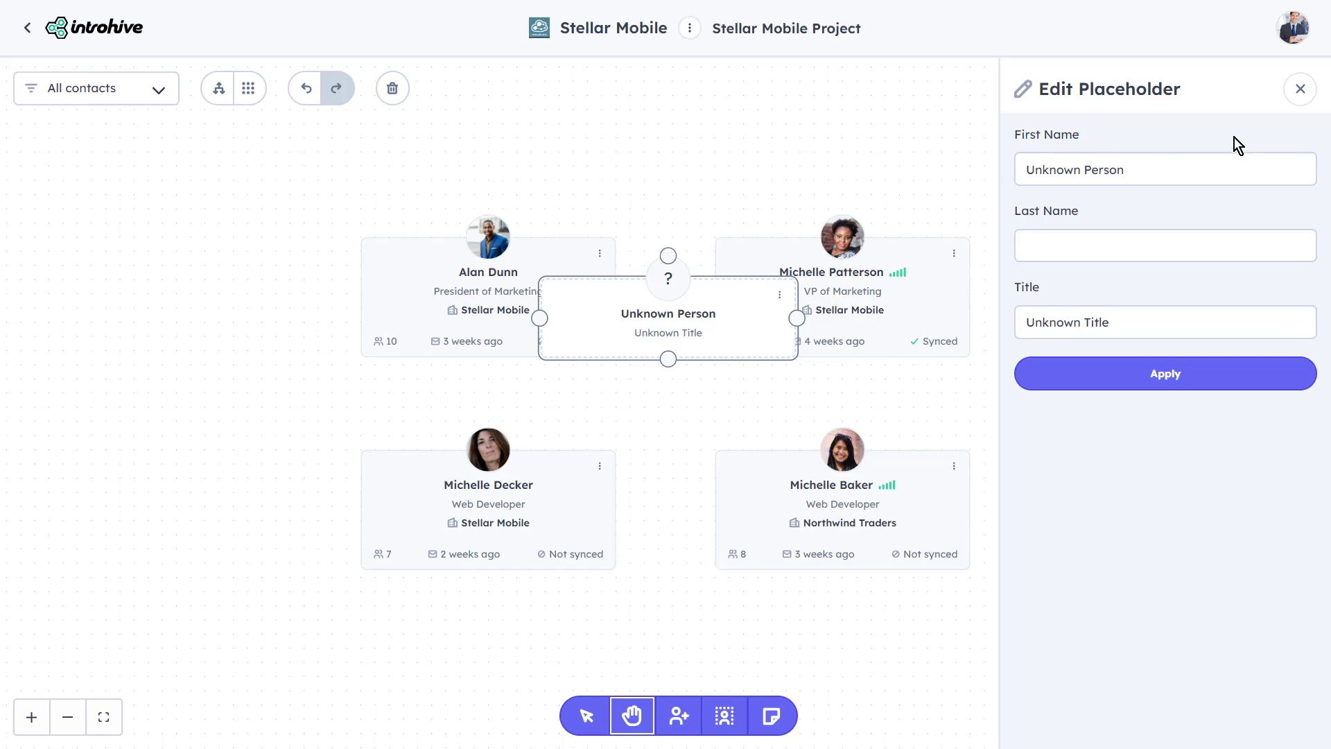
click(1299, 89)
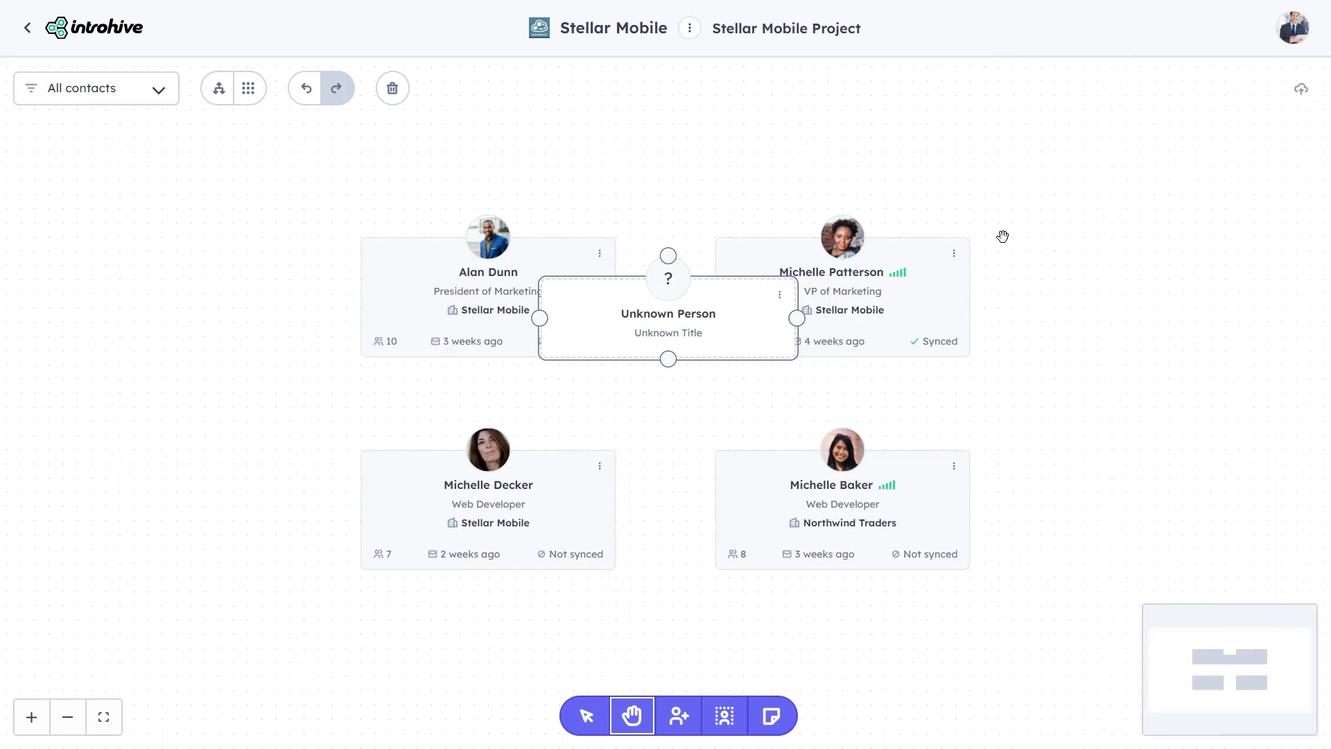
click(775, 304)
click(742, 246)
click(806, 248)
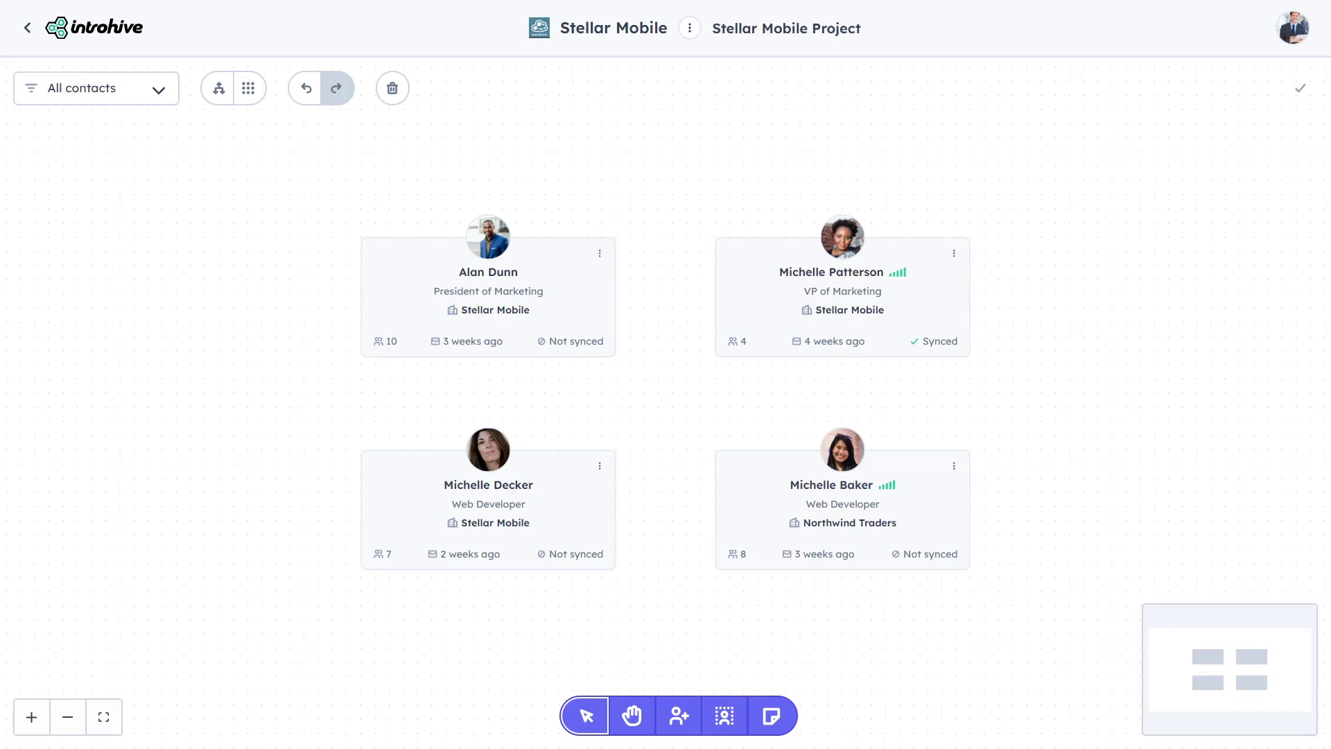
click(920, 311)
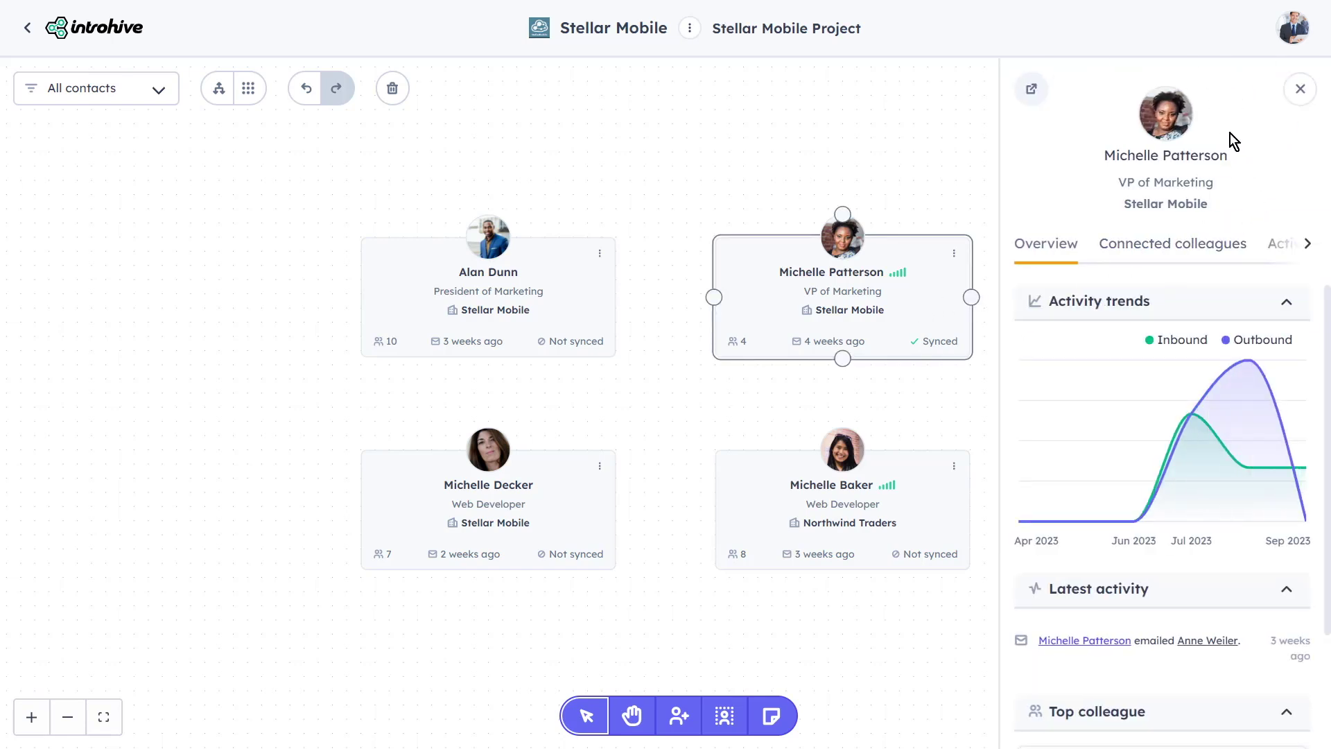
click(1208, 248)
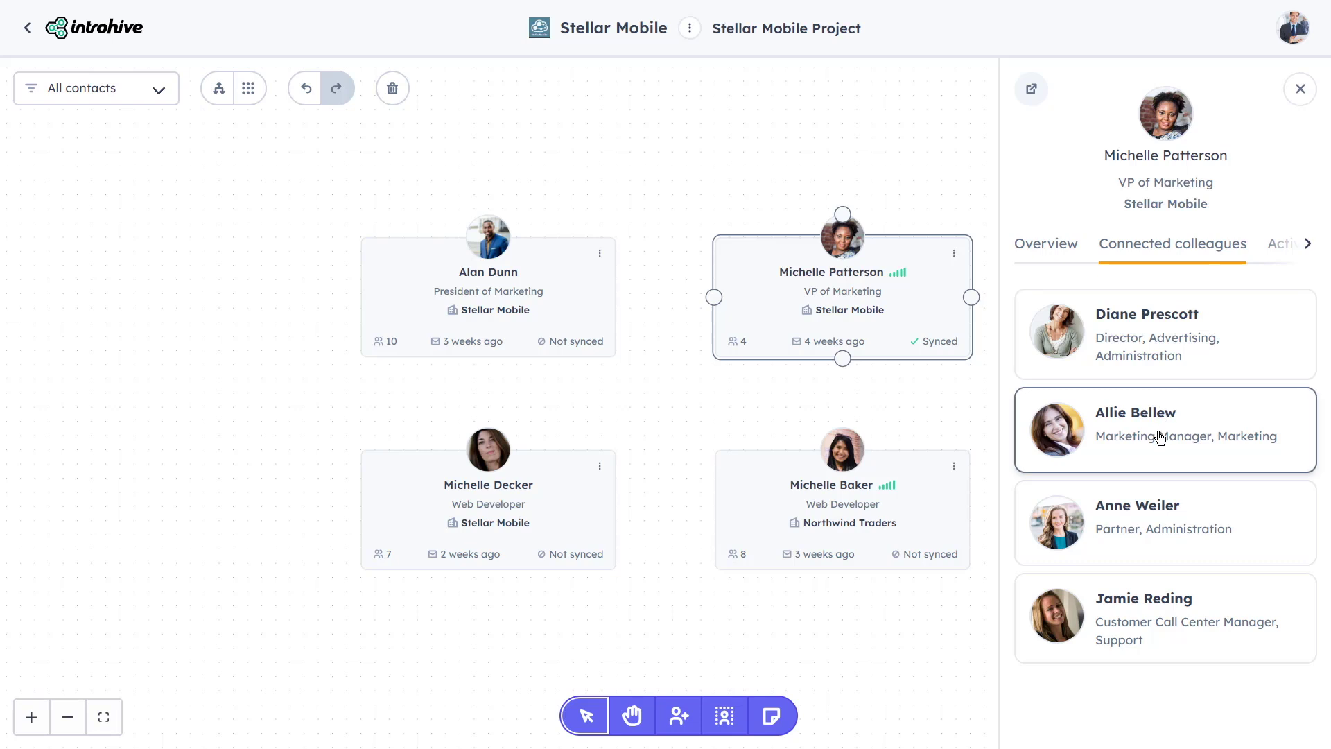
drag(1075, 434, 238, 435)
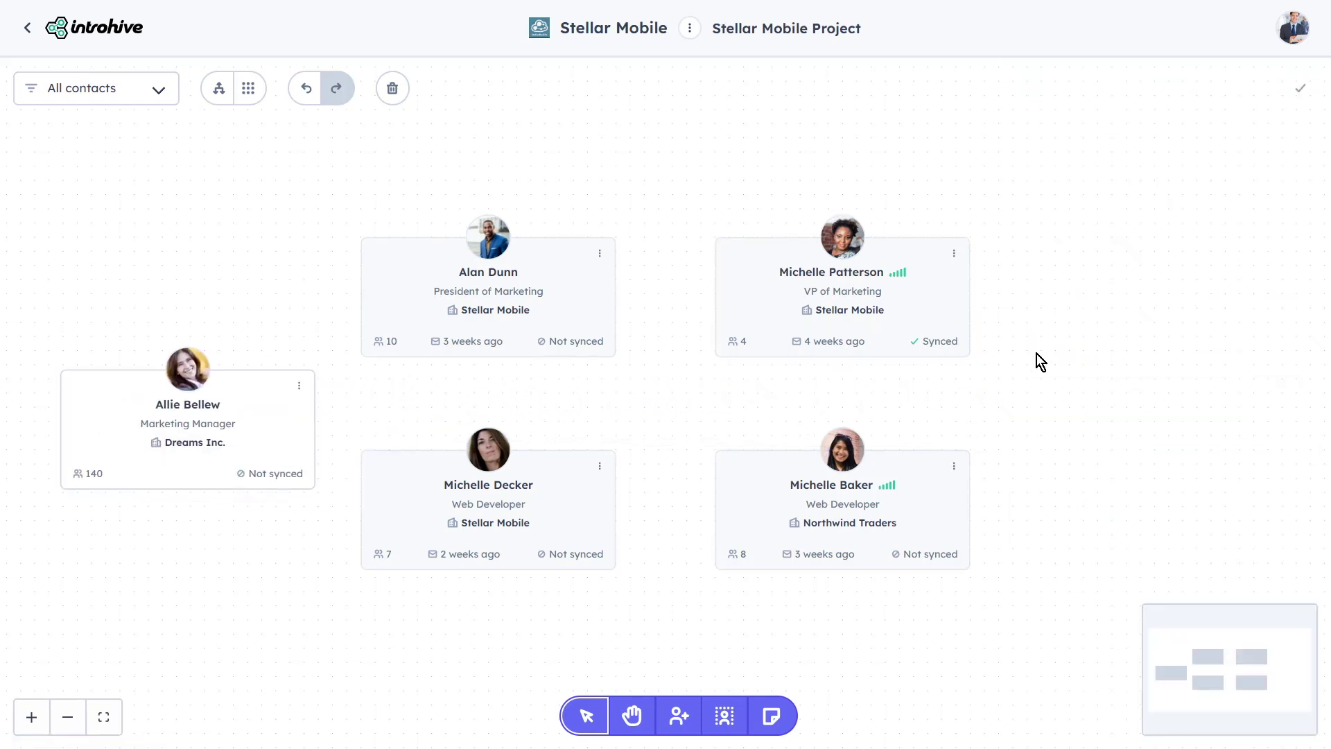
click(927, 314)
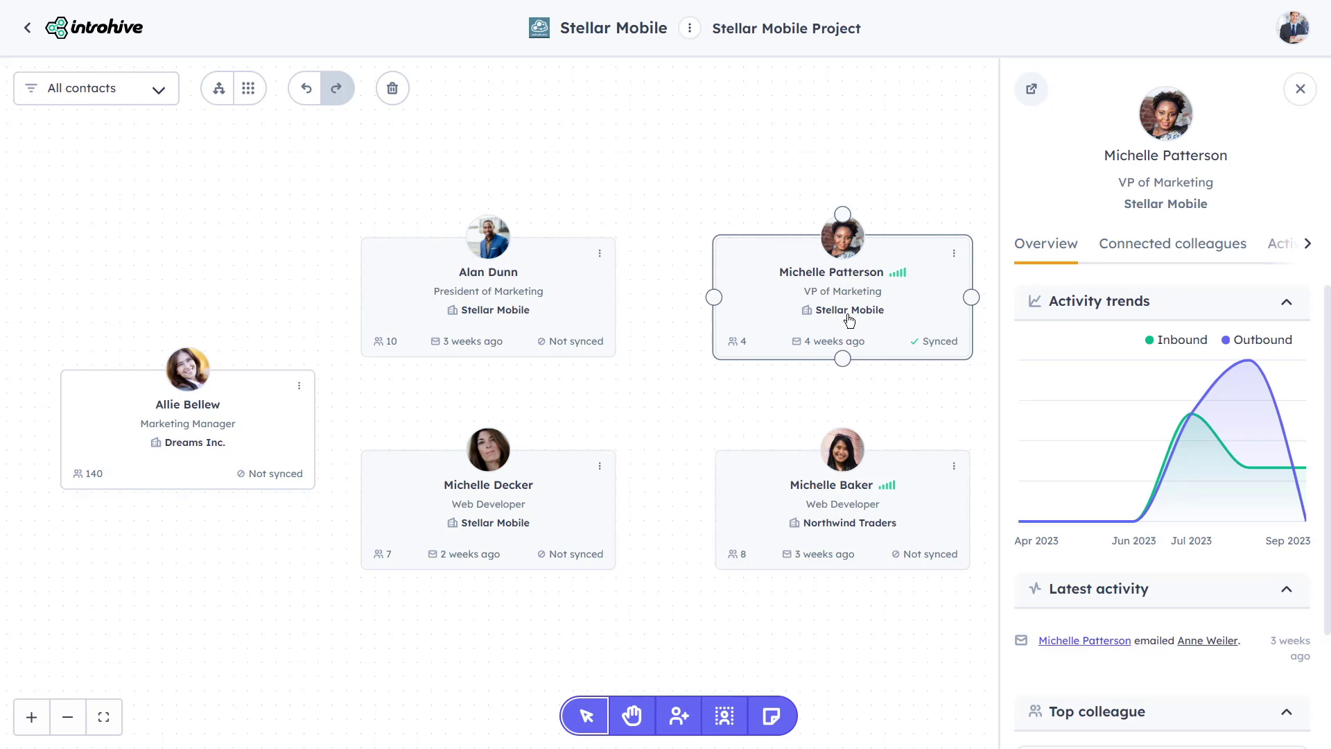
mouse_move(714, 296)
mouse_down()
mouse_move(676, 417)
mouse_move(699, 465)
mouse_up()
drag(713, 297, 622, 461)
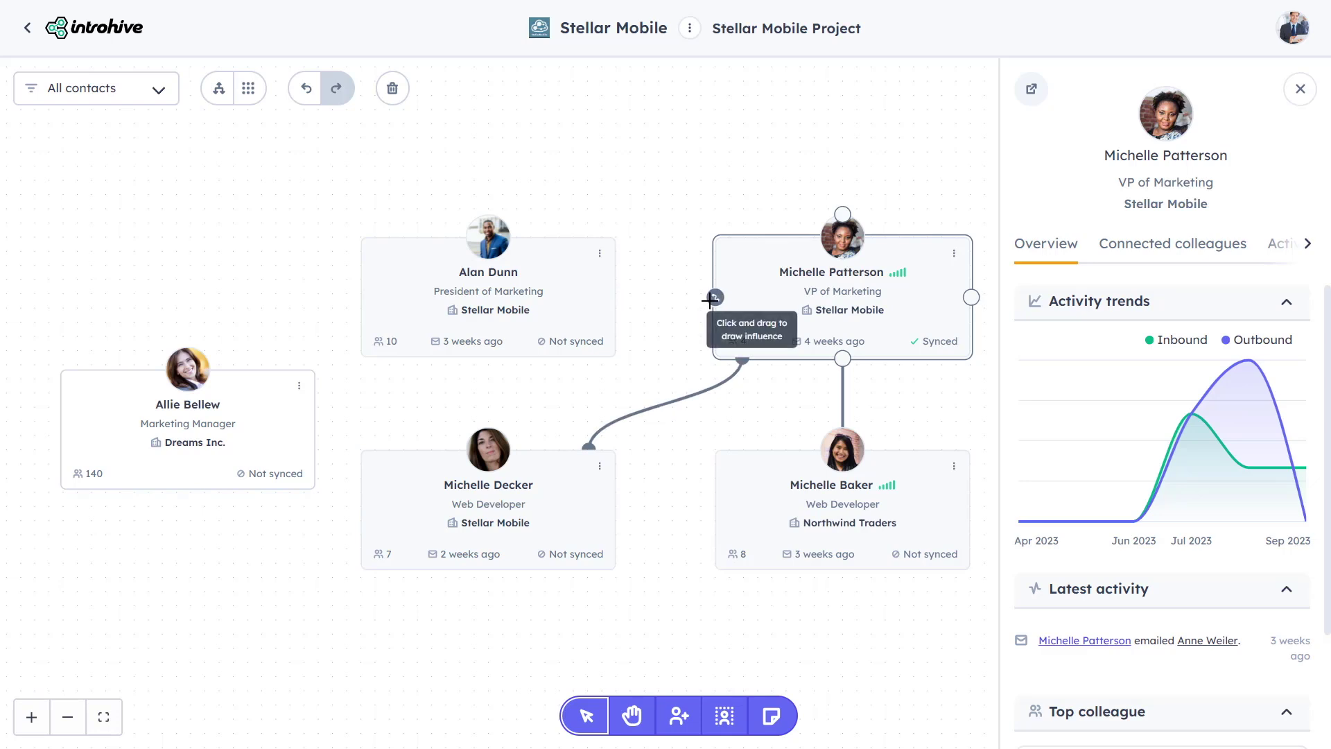
drag(711, 299, 358, 420)
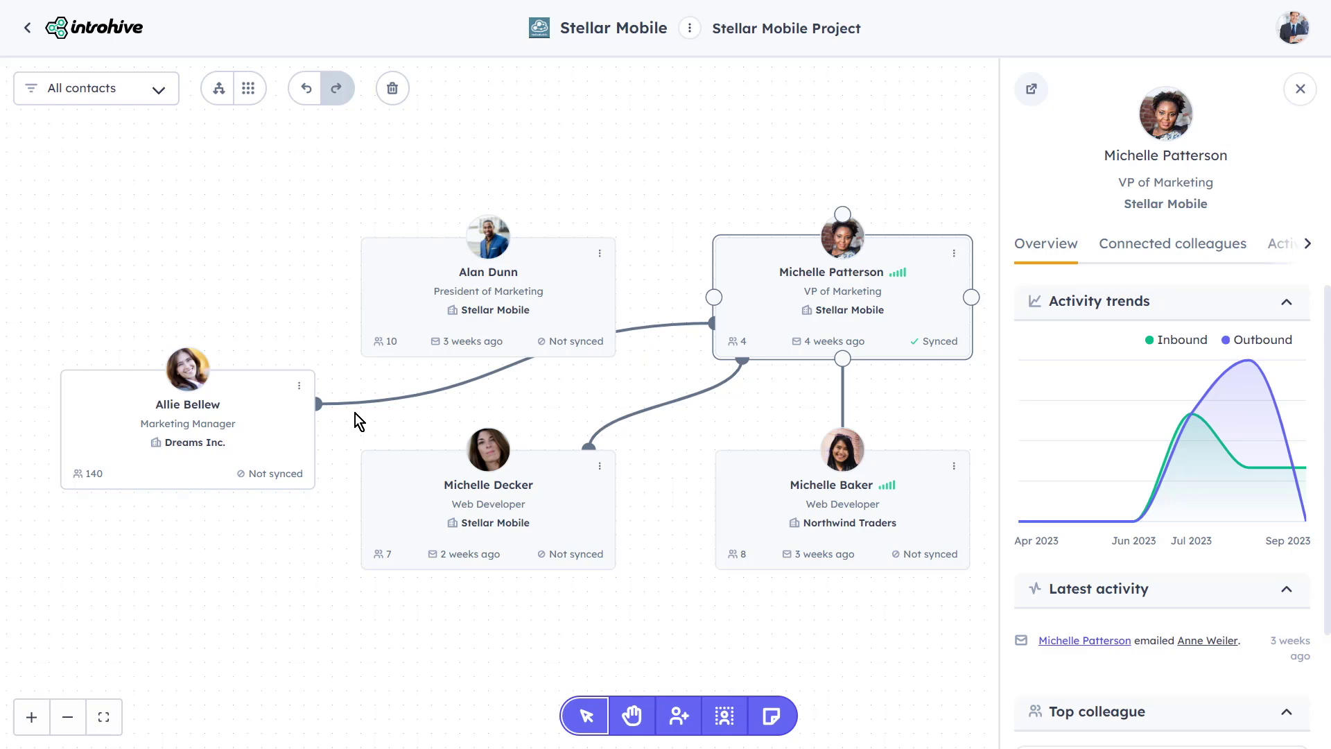
Turn the Patterson–Decker influence line blue, then delete it, keeping the Baker and Bellew lines
click(610, 289)
click(647, 414)
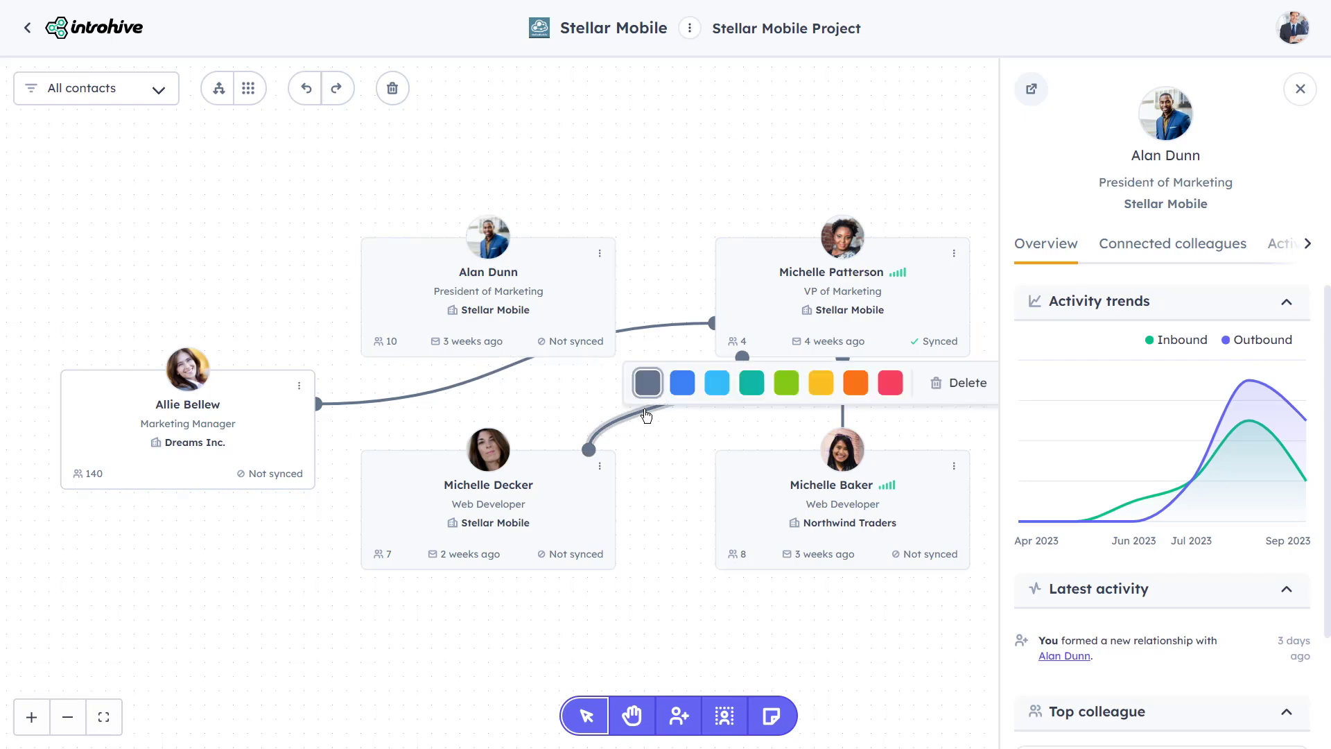
click(682, 382)
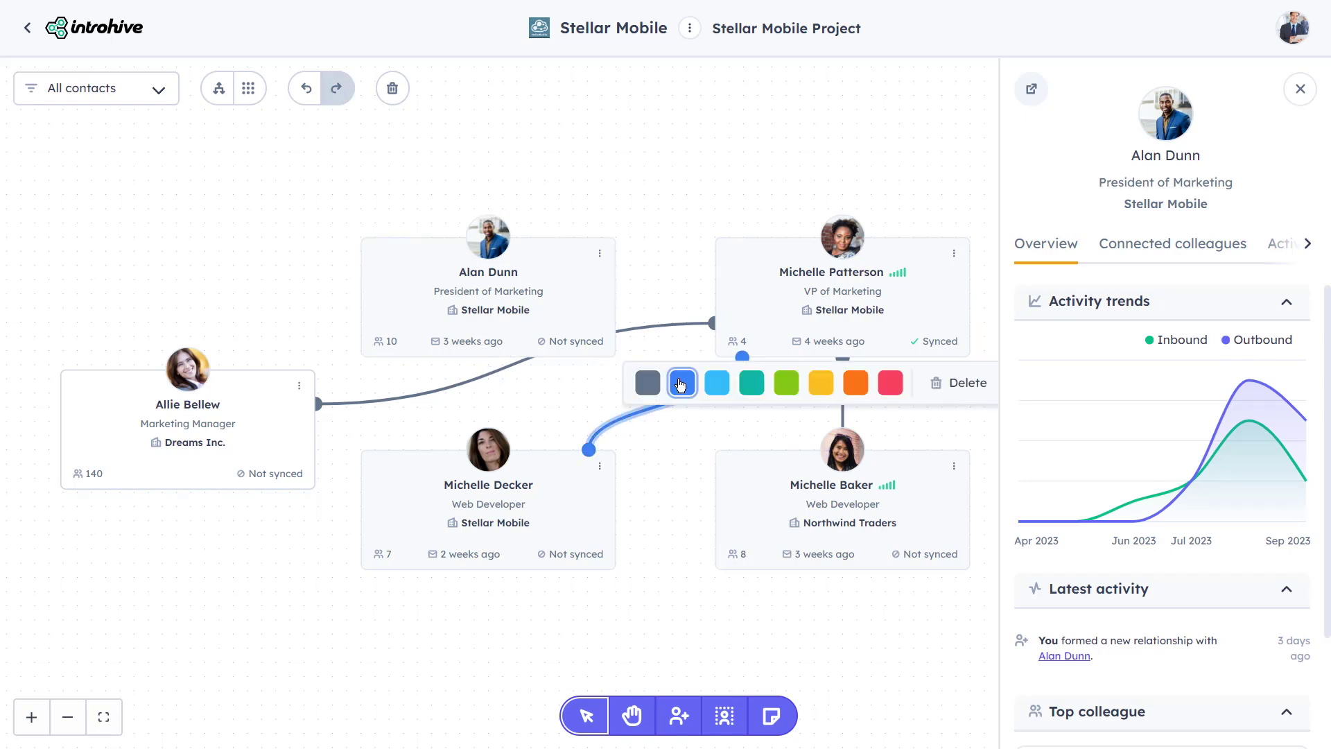
click(954, 386)
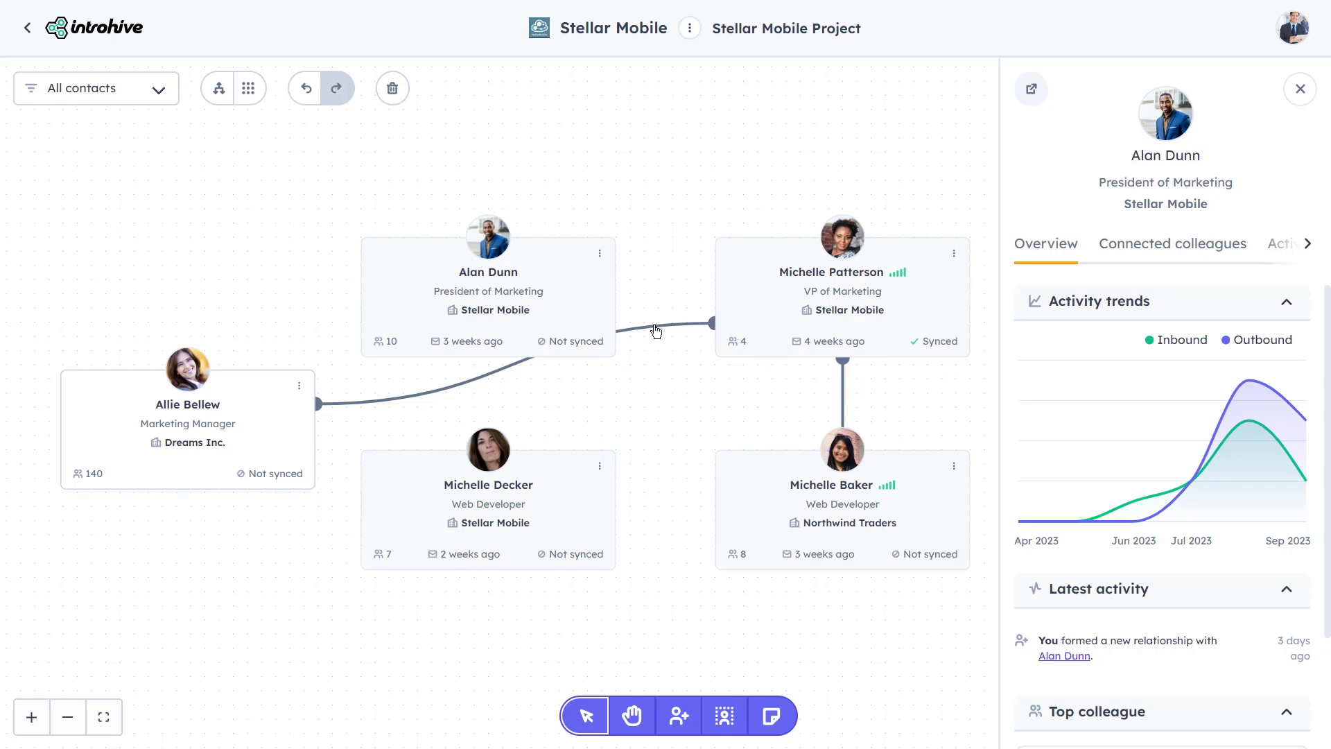
click(594, 292)
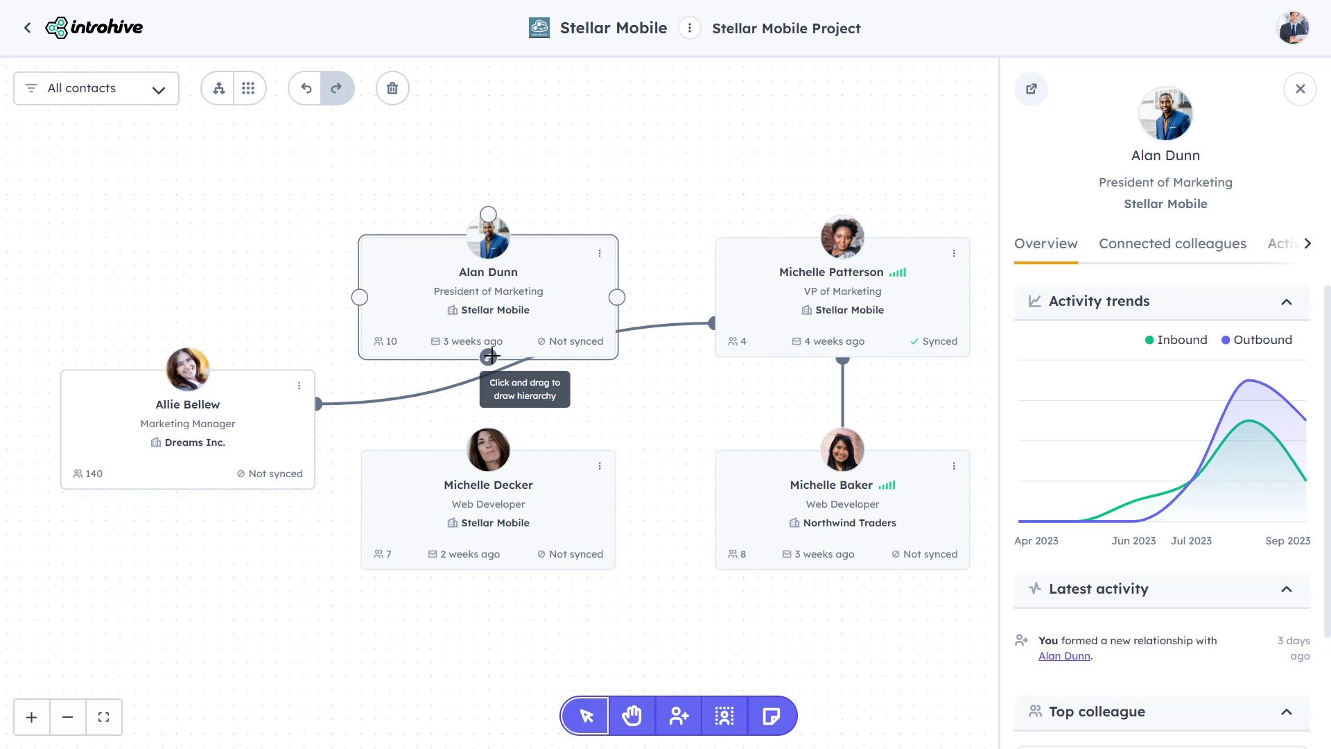
drag(491, 356, 527, 405)
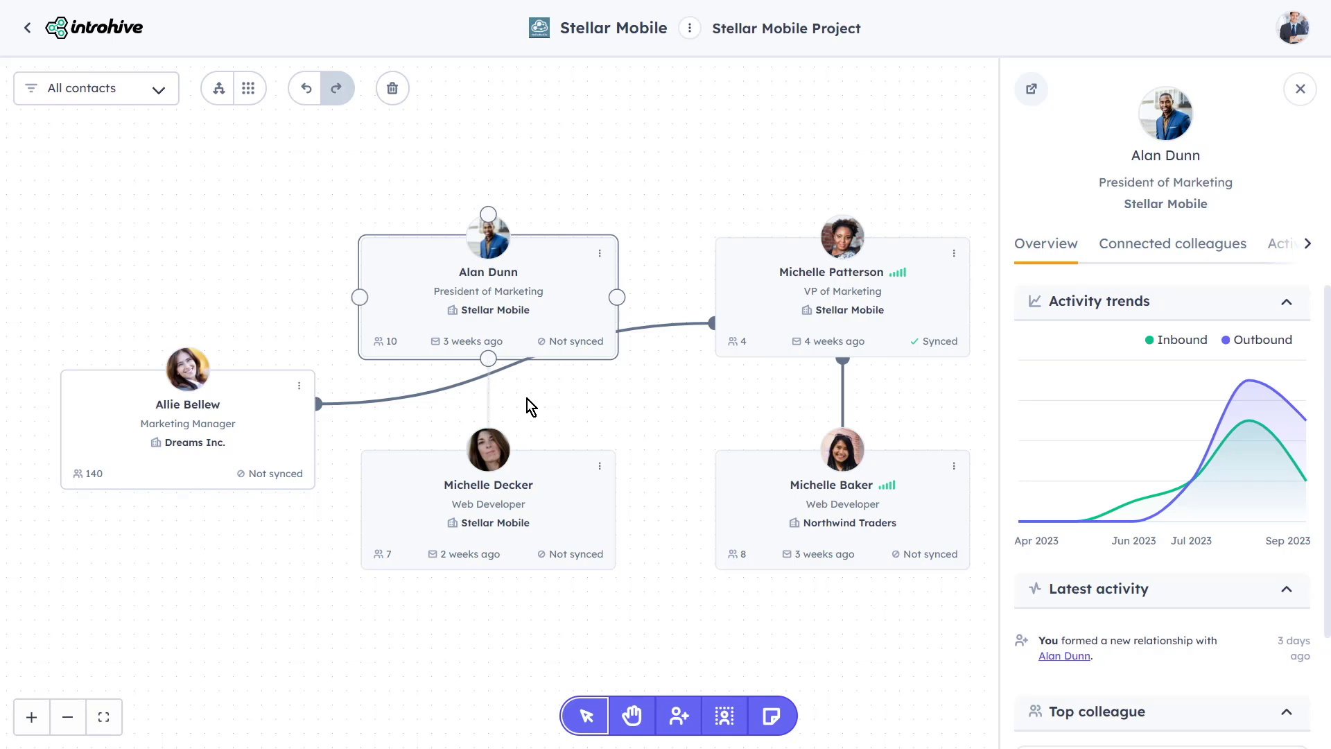
click(813, 233)
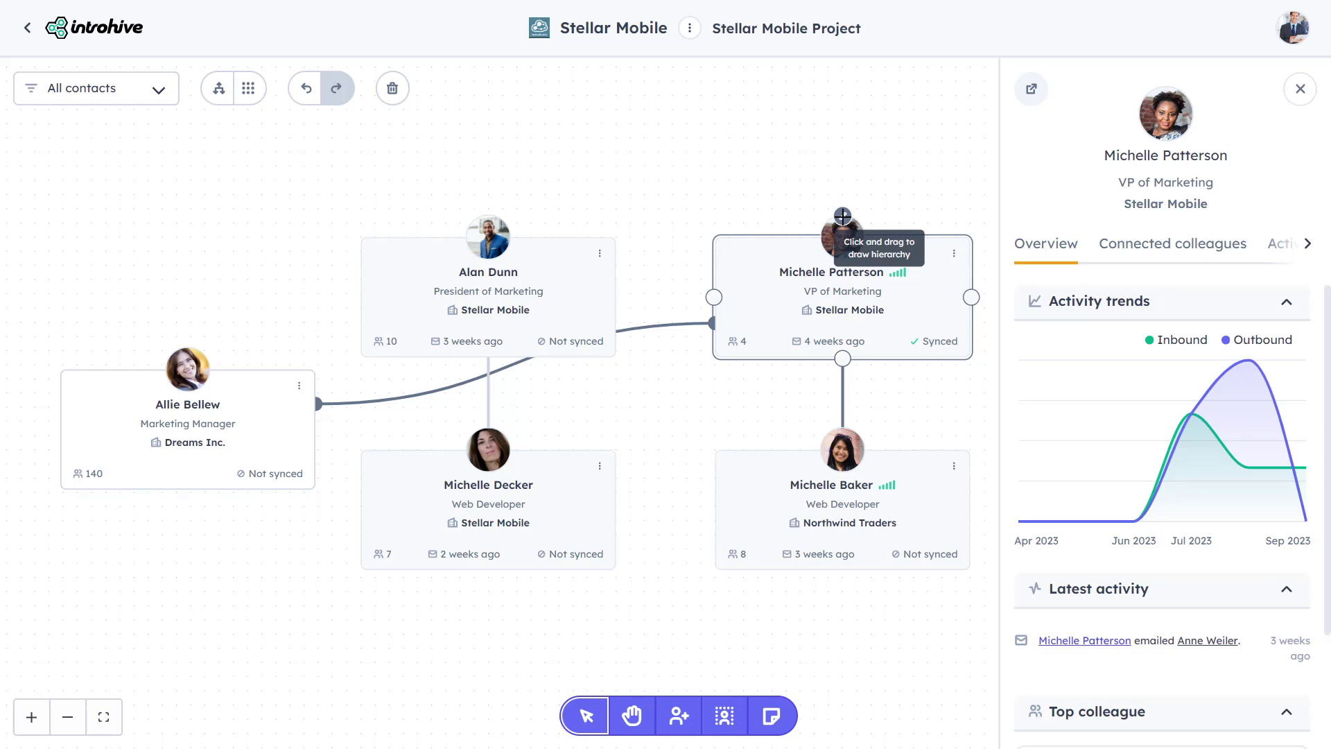
drag(842, 216, 508, 361)
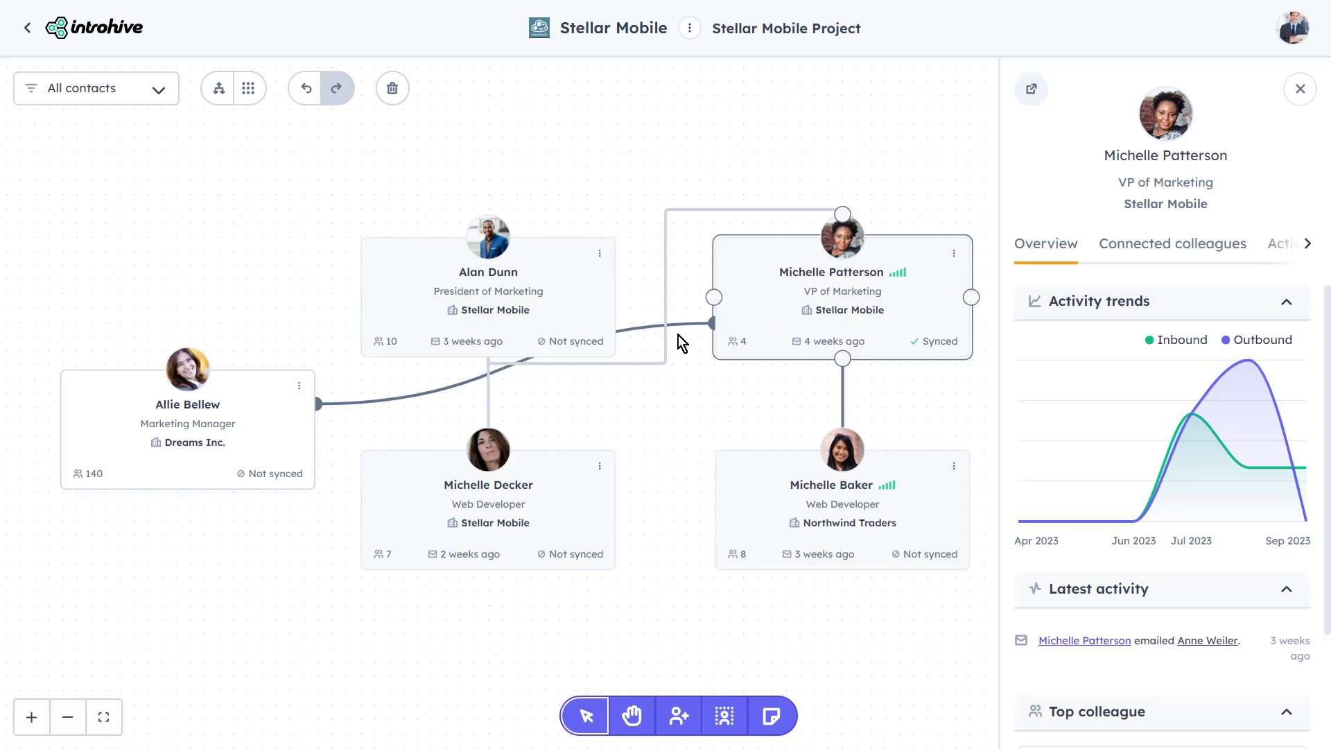
click(258, 392)
key(Escape)
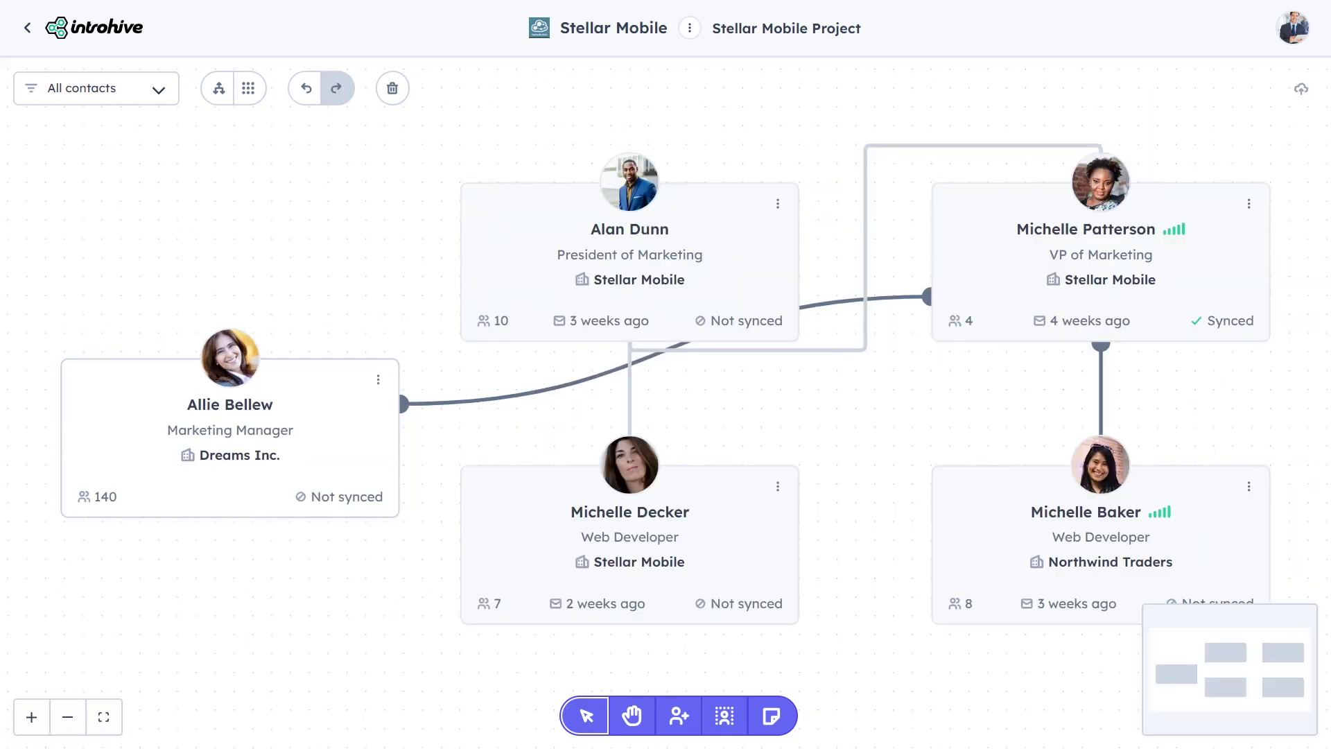
click(777, 725)
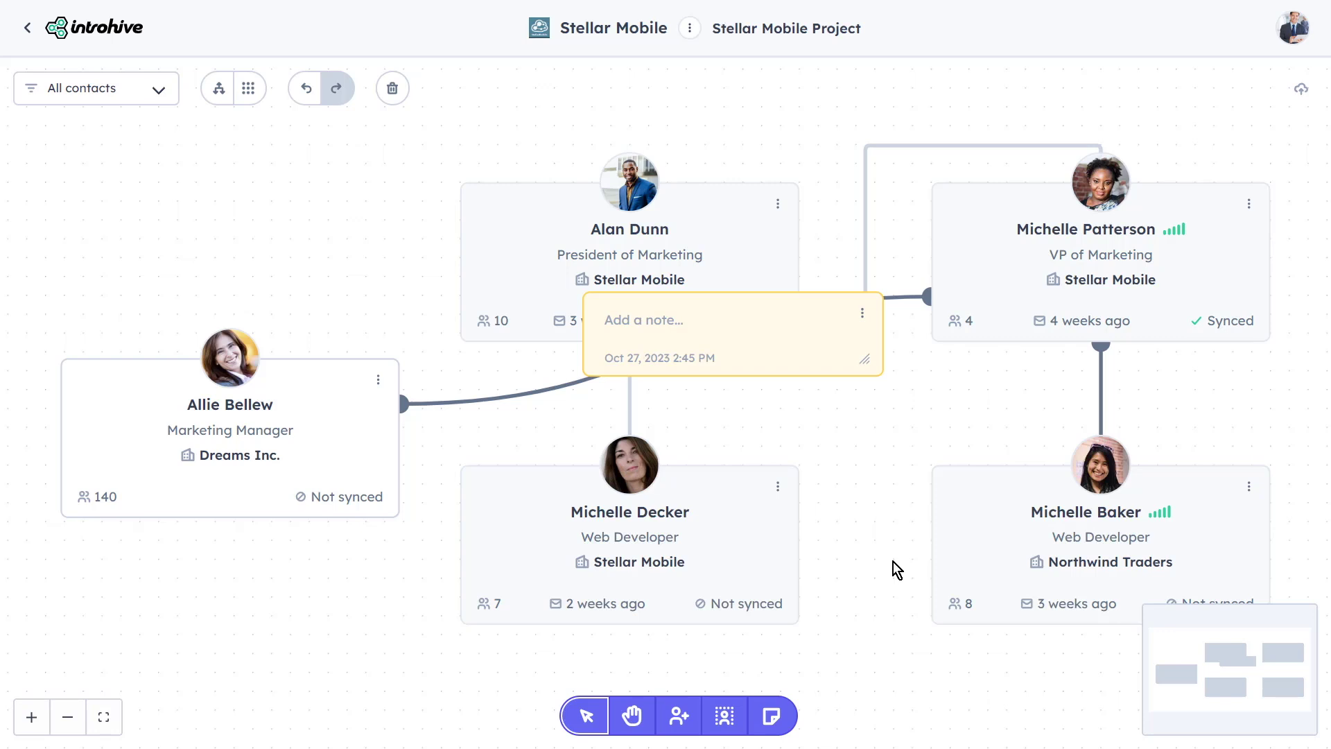
click(768, 321)
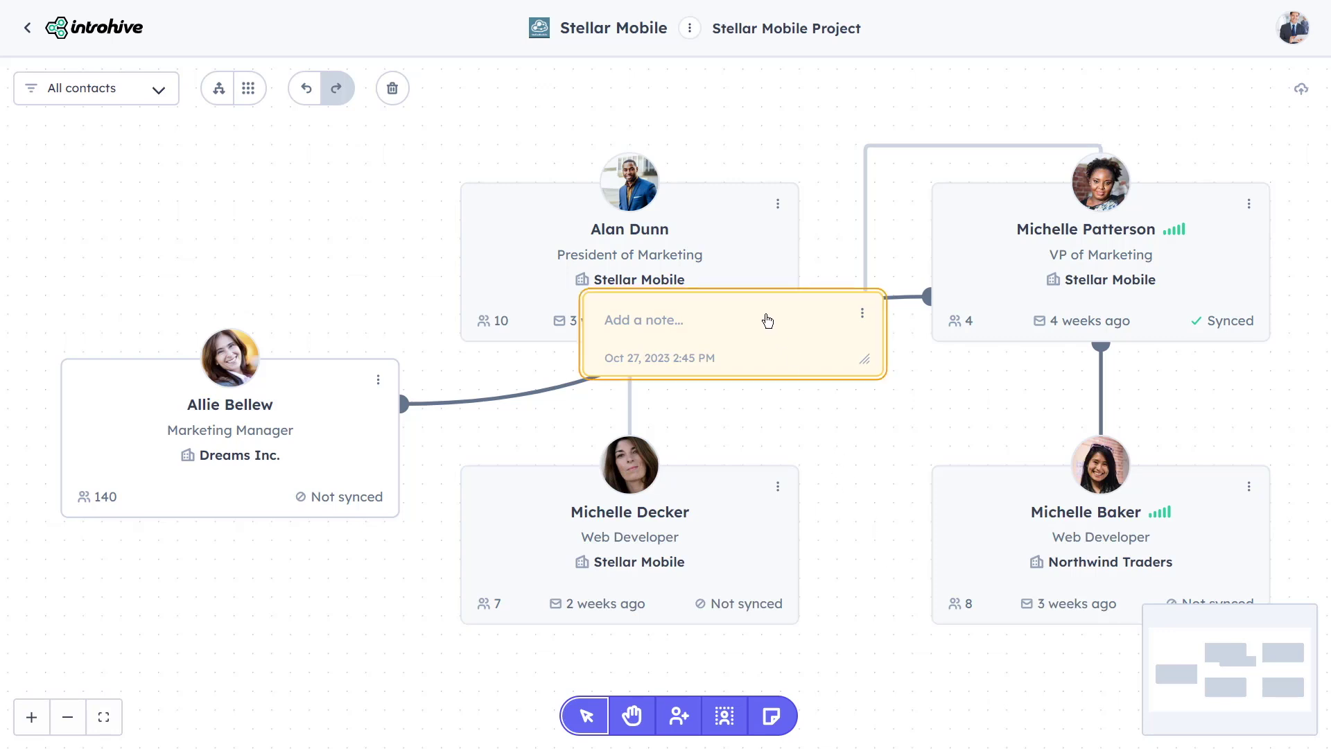
drag(809, 289, 390, 183)
scroll(206, 202, down, 2)
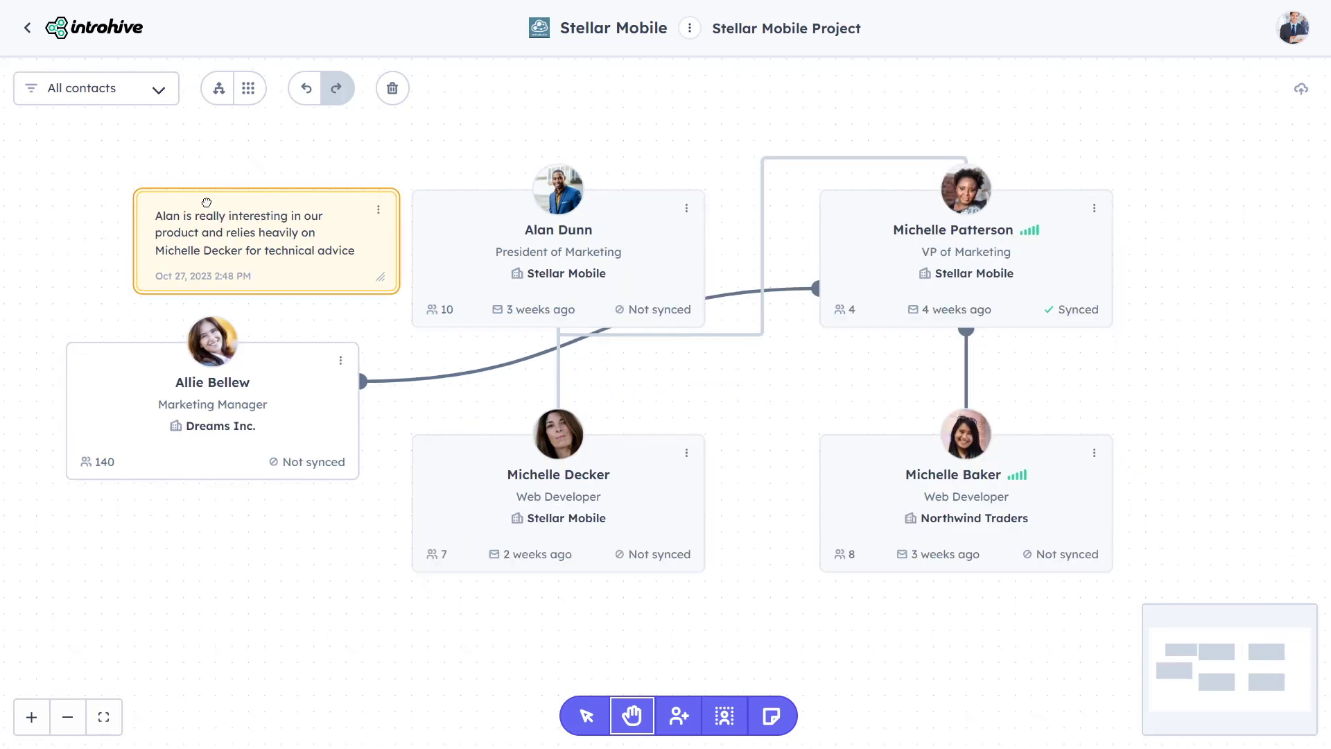
click(160, 94)
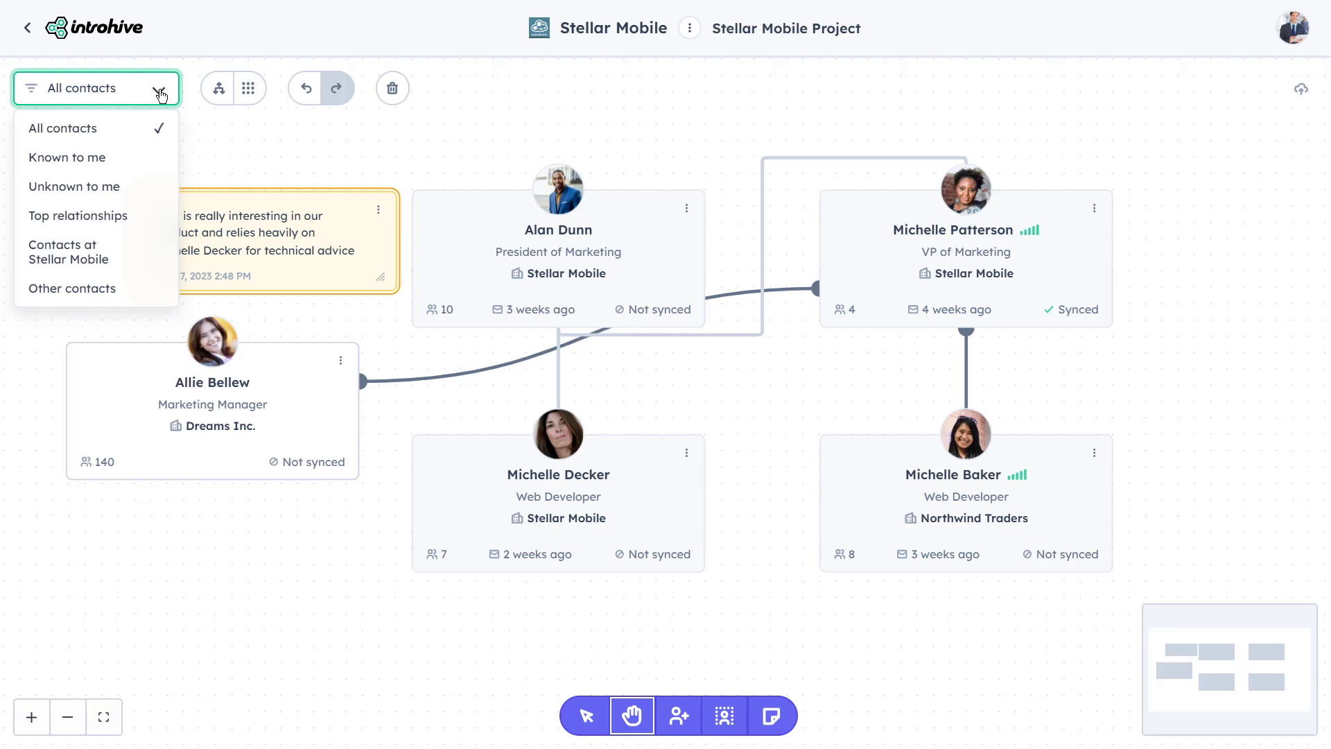
Try the contact filters Known to me, Unknown to me, Top relationships, Contacts at Stellar Mobile and Other contacts
click(131, 156)
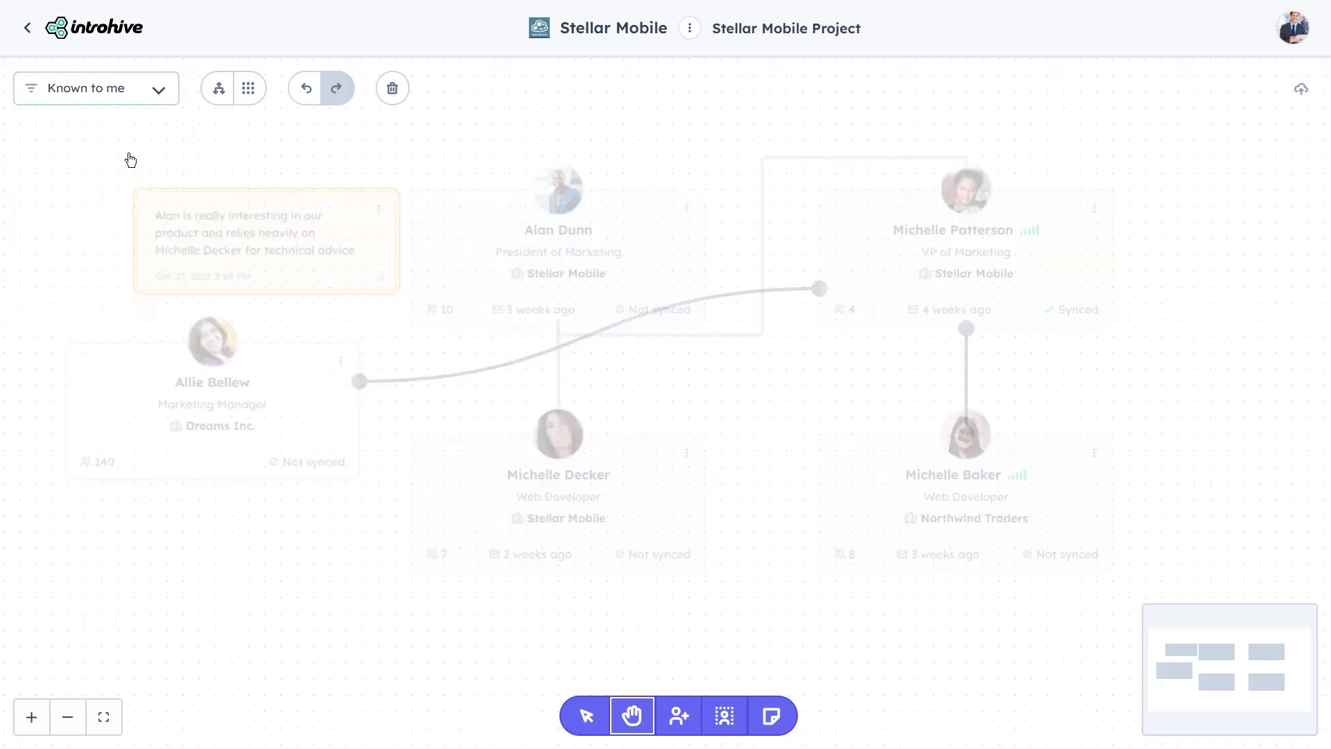
click(156, 105)
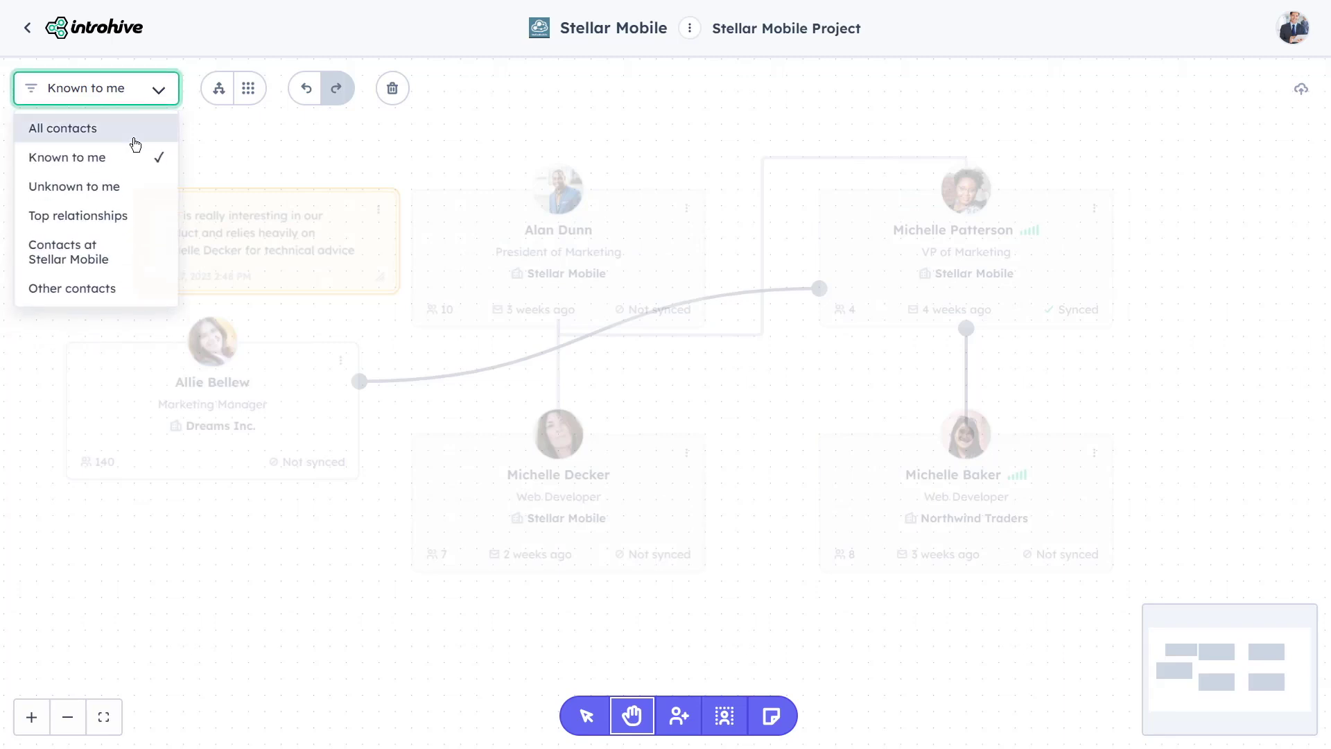
click(123, 186)
click(159, 94)
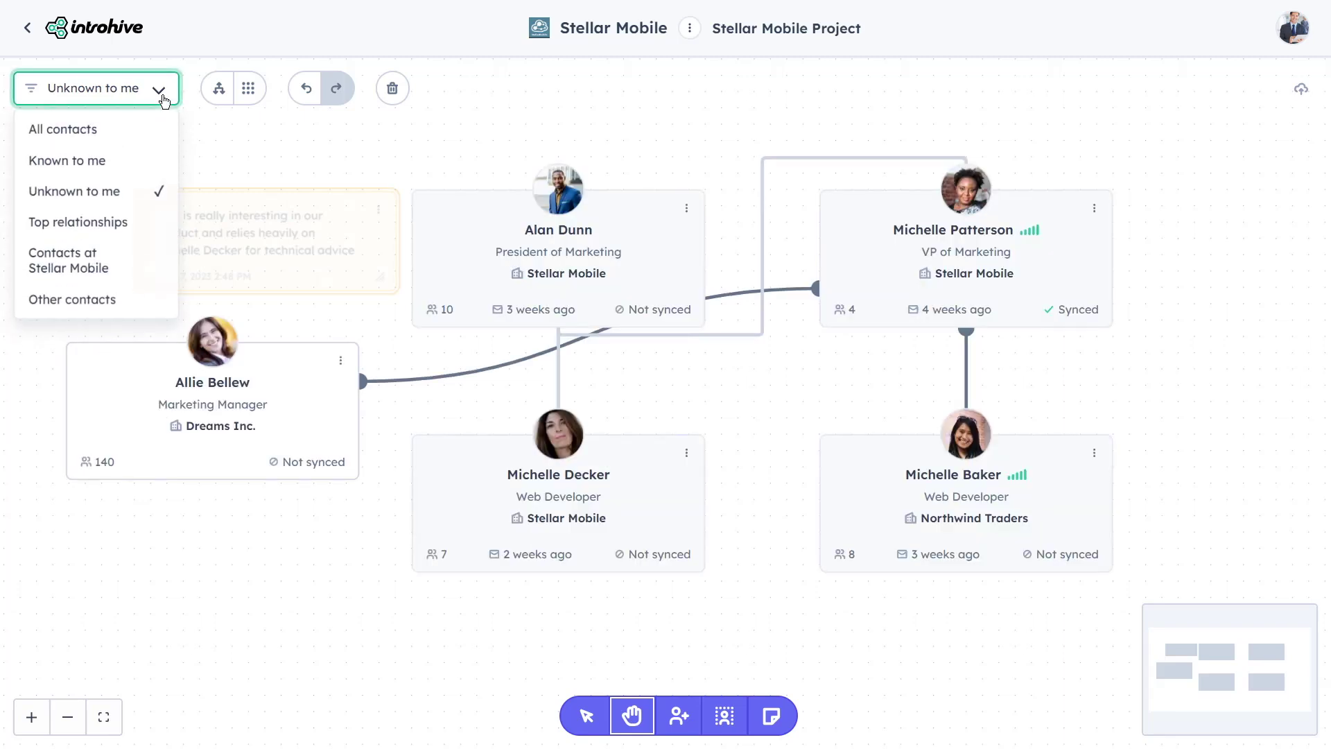
click(131, 220)
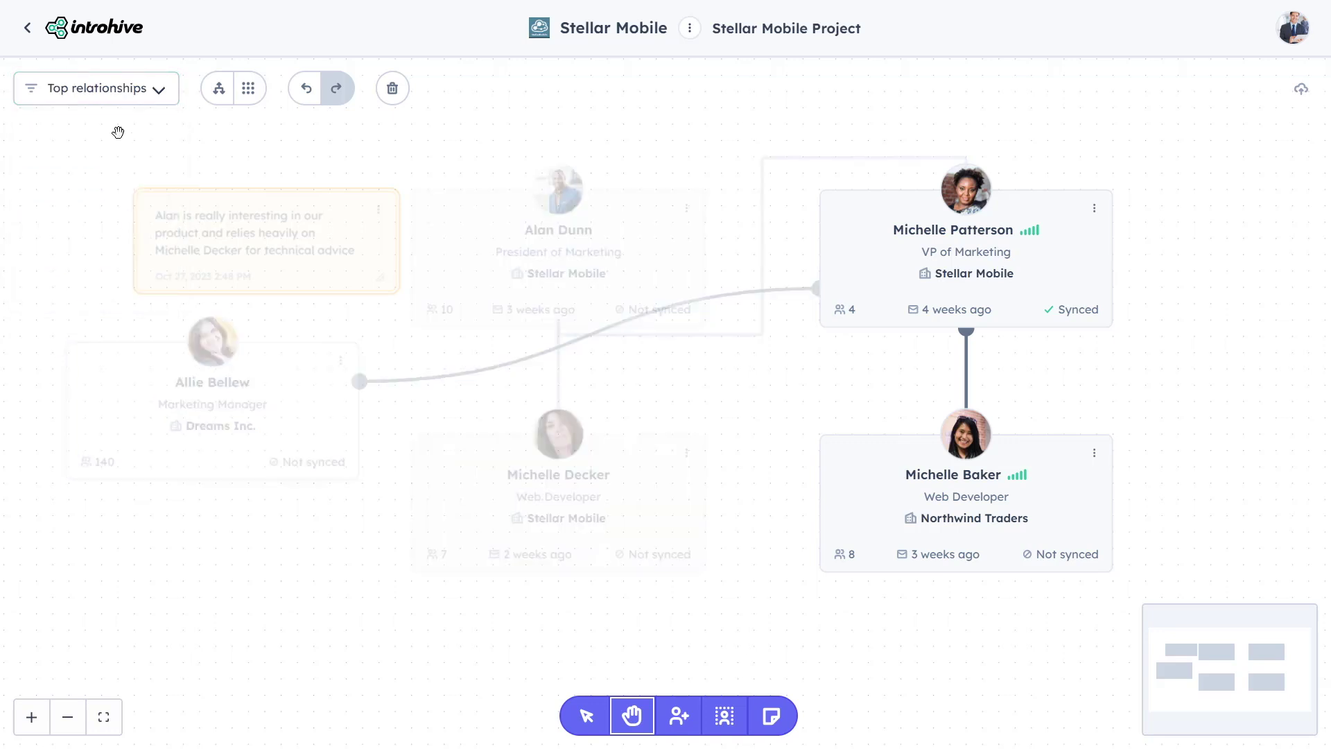
click(149, 99)
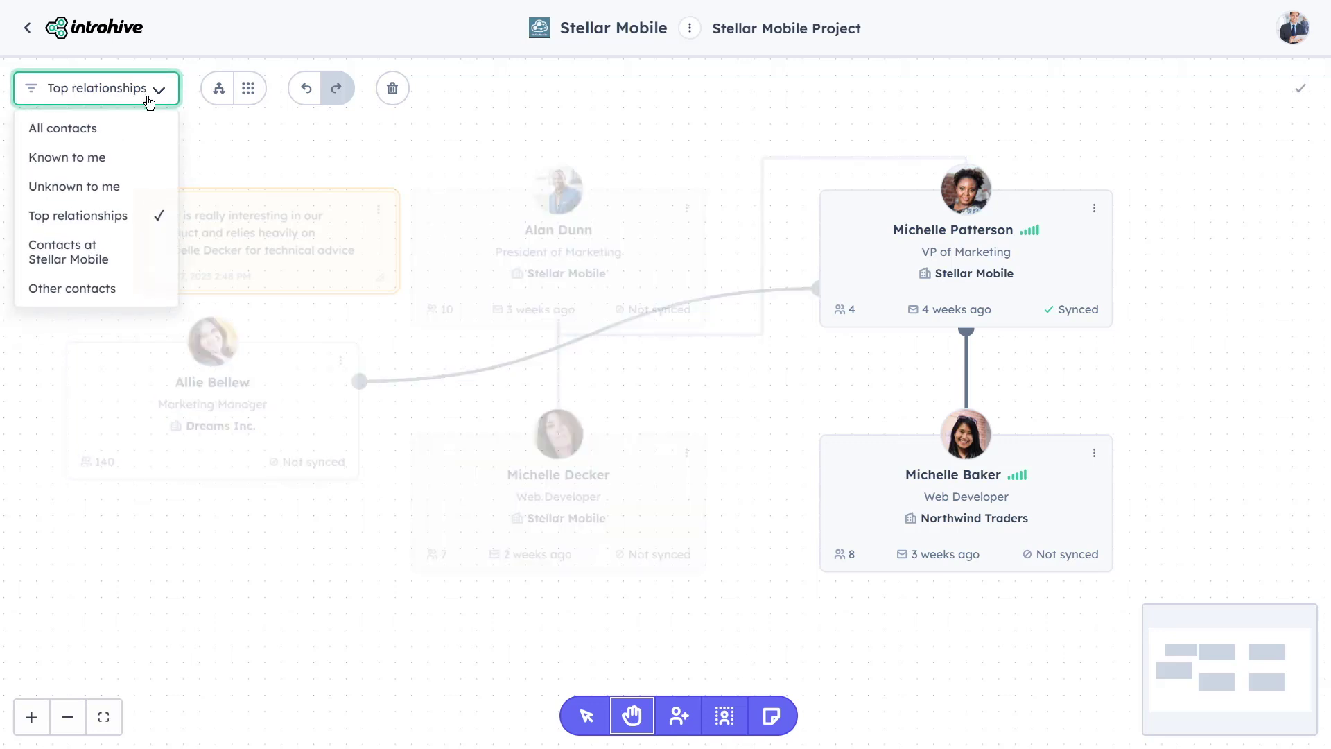
click(119, 252)
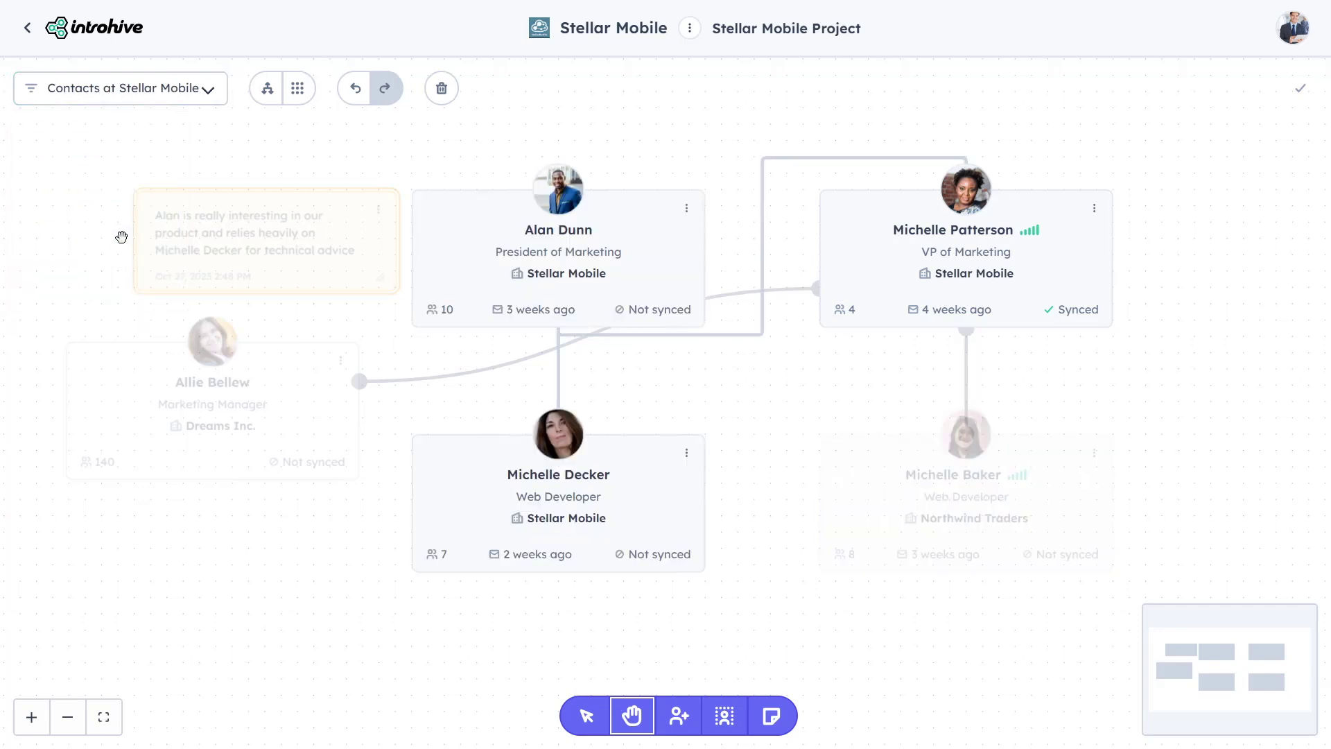
click(208, 92)
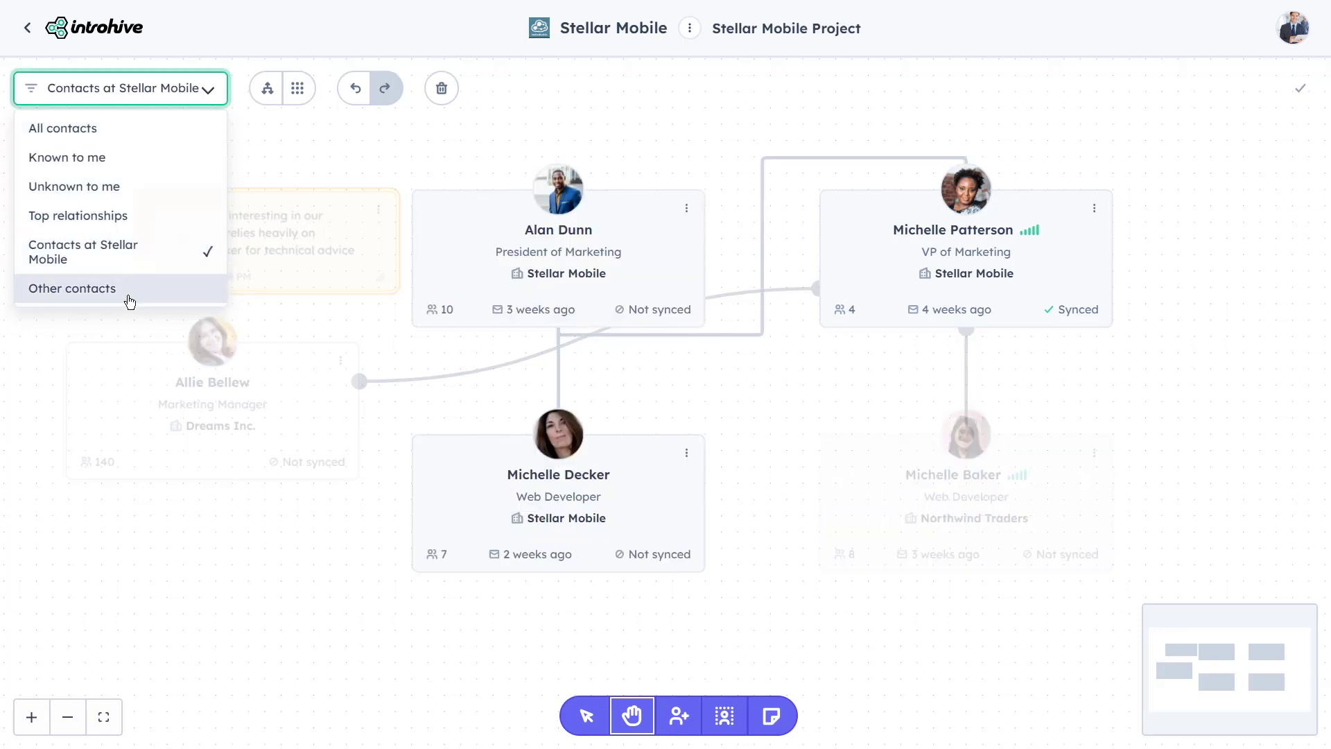
click(129, 297)
Return to All contacts and arrange the cards and note with Auto Layout, then Grid Layout
click(161, 104)
click(135, 131)
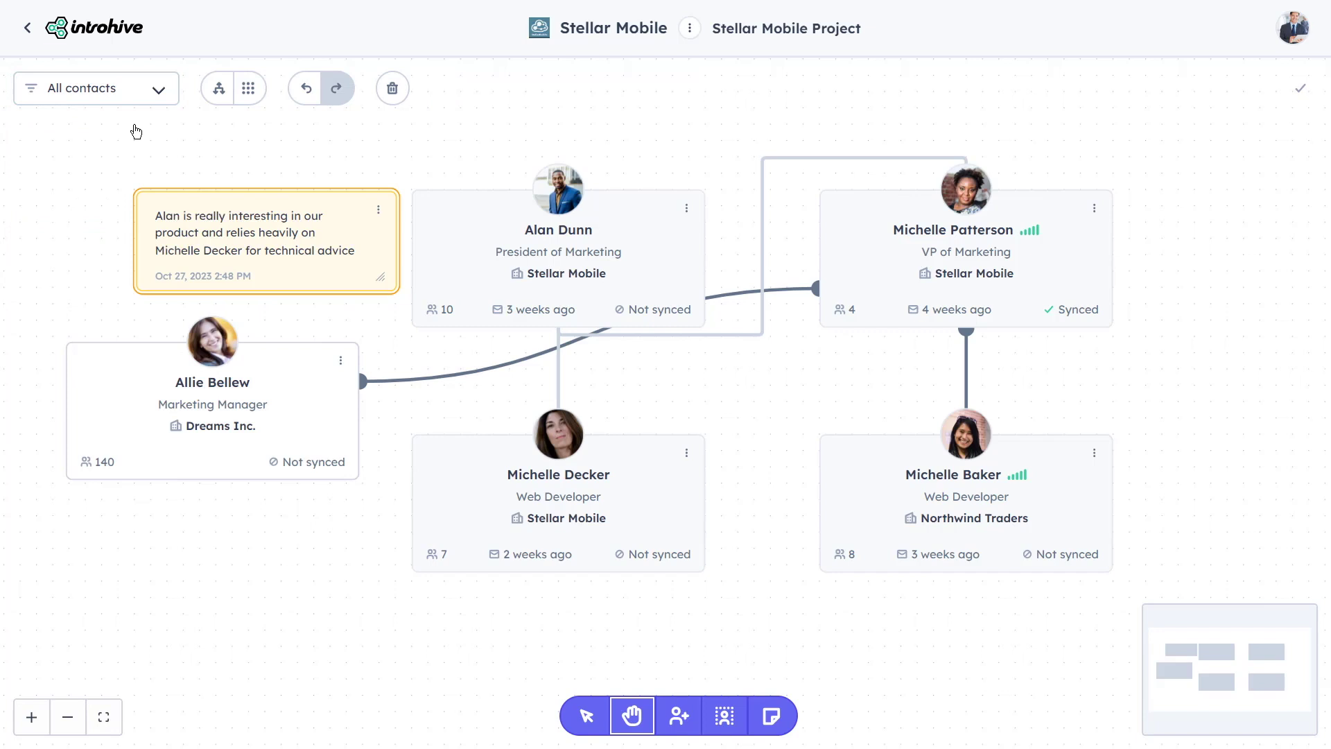
click(219, 95)
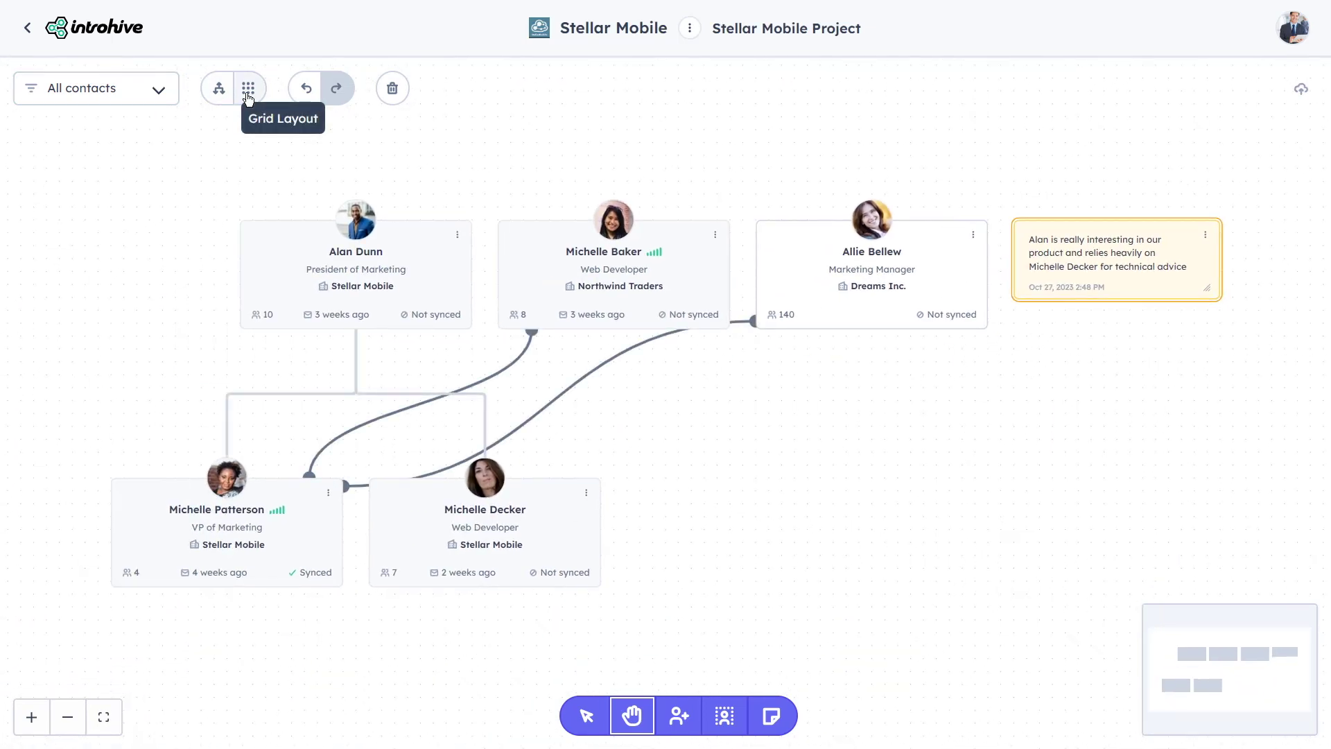
click(249, 97)
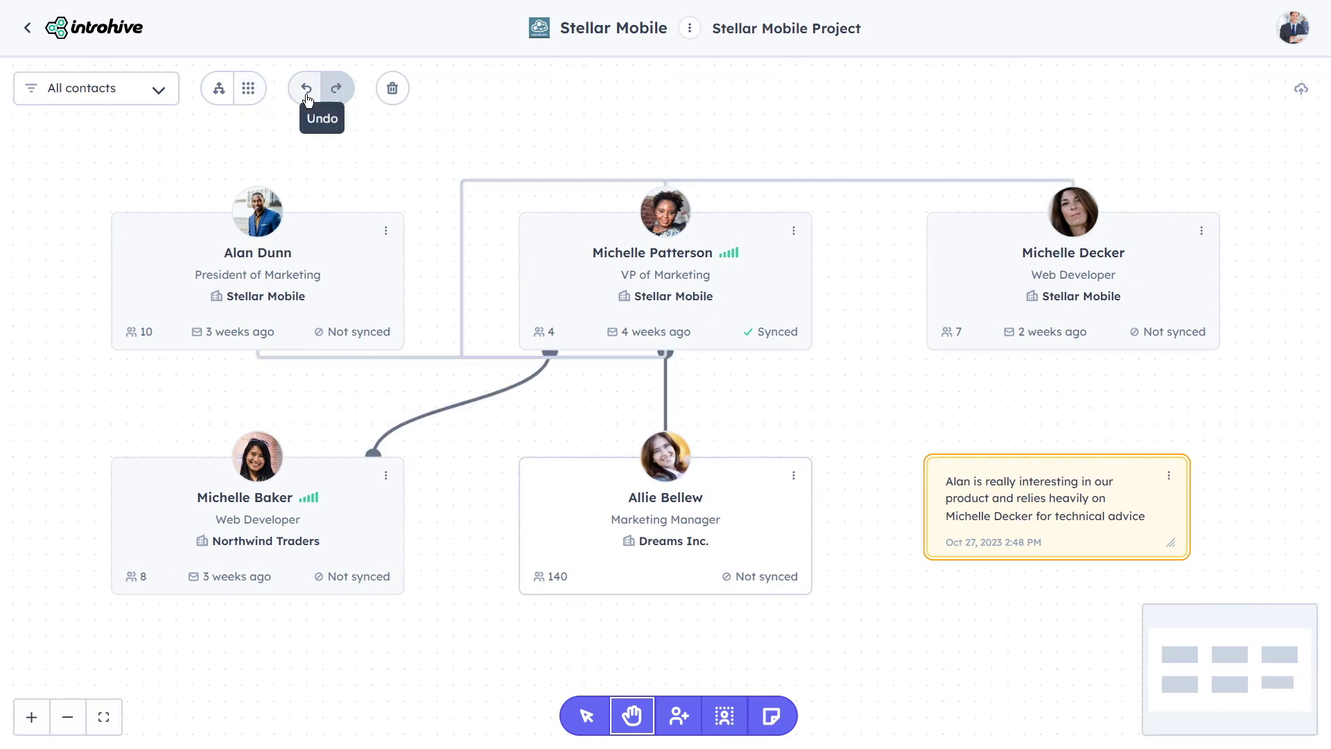